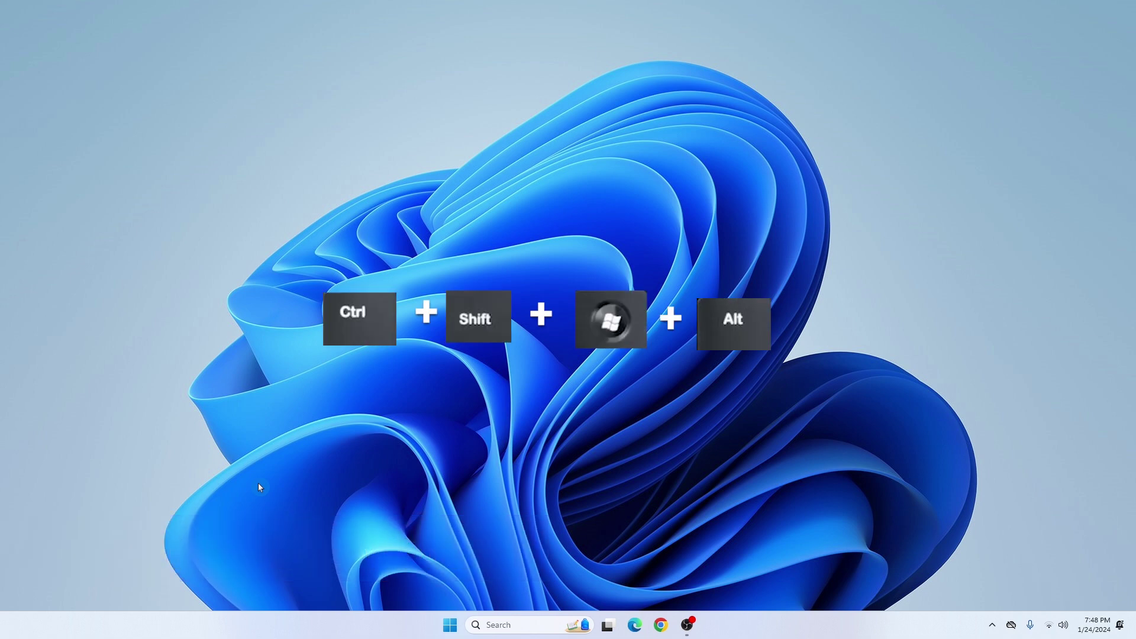
Step: Launch the Microsoft 365 app and start signing in from its welcome screen
key(ctrl+shift+alt+super)
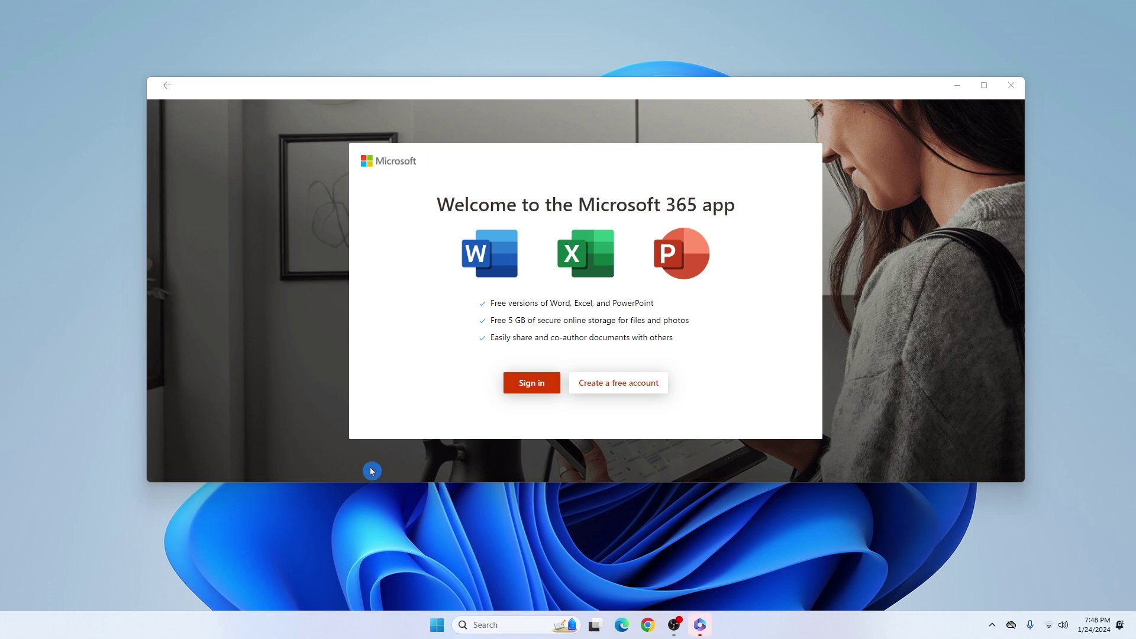
click(532, 391)
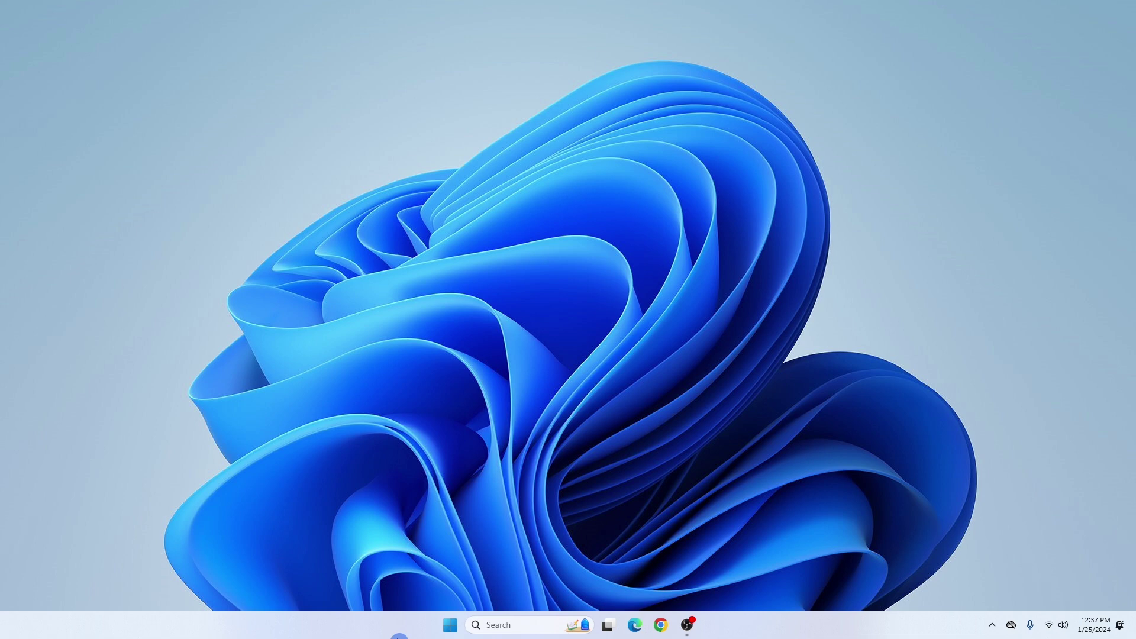
Step: Search Windows for "ms word" and launch Word
key(super)
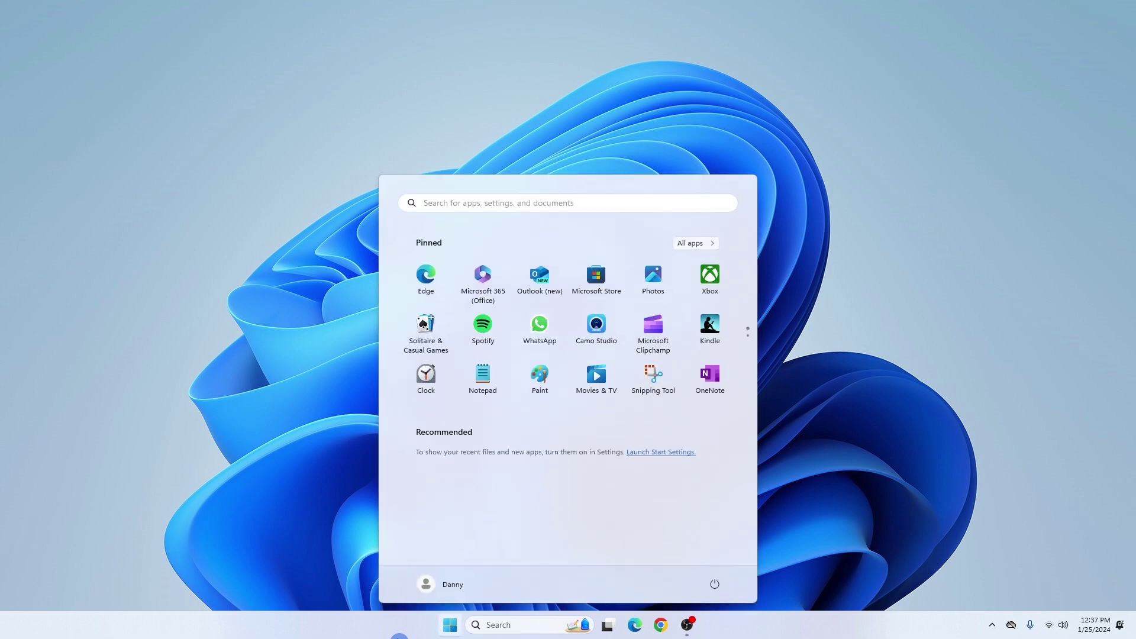
text(ms word)
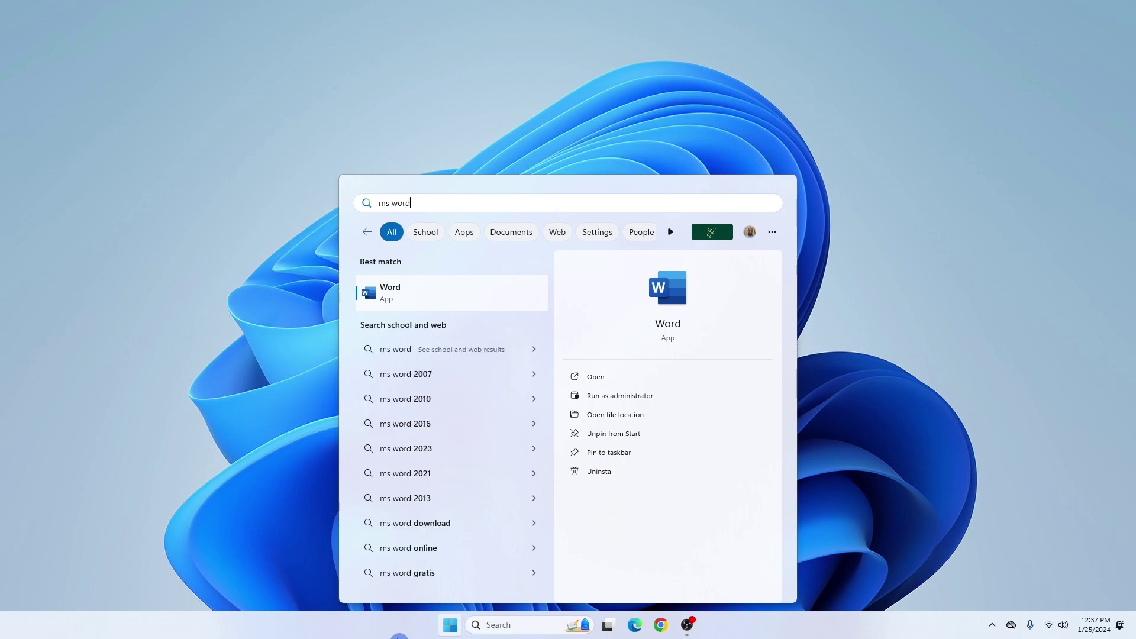
key(Return)
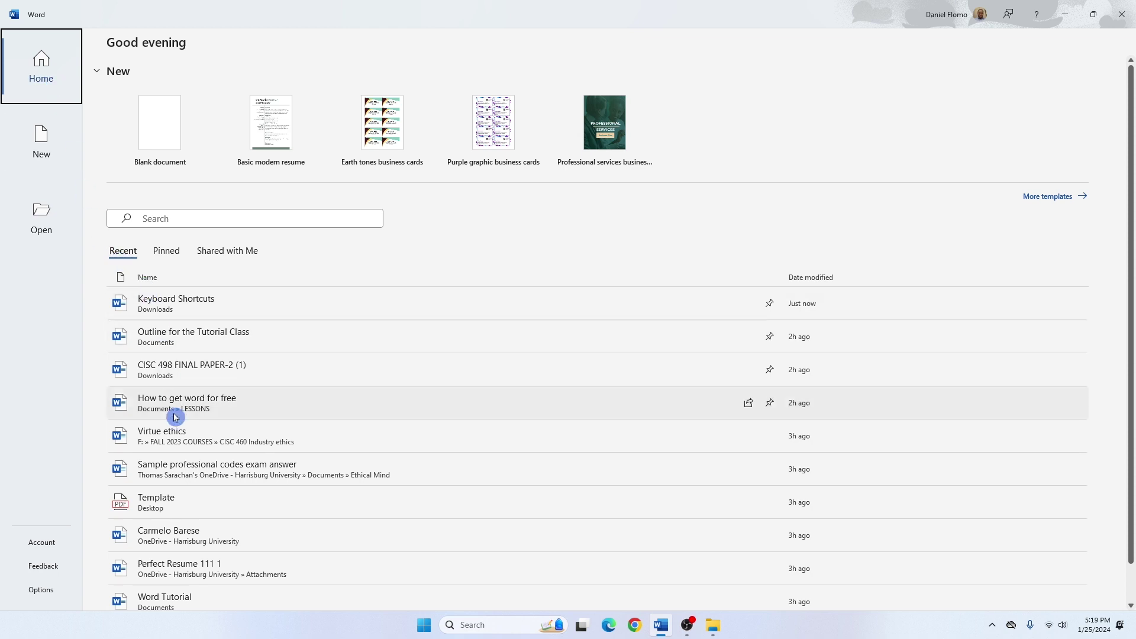
Step: Pin the Template PDF from the recent files and view the list of pinned documents
click(167, 253)
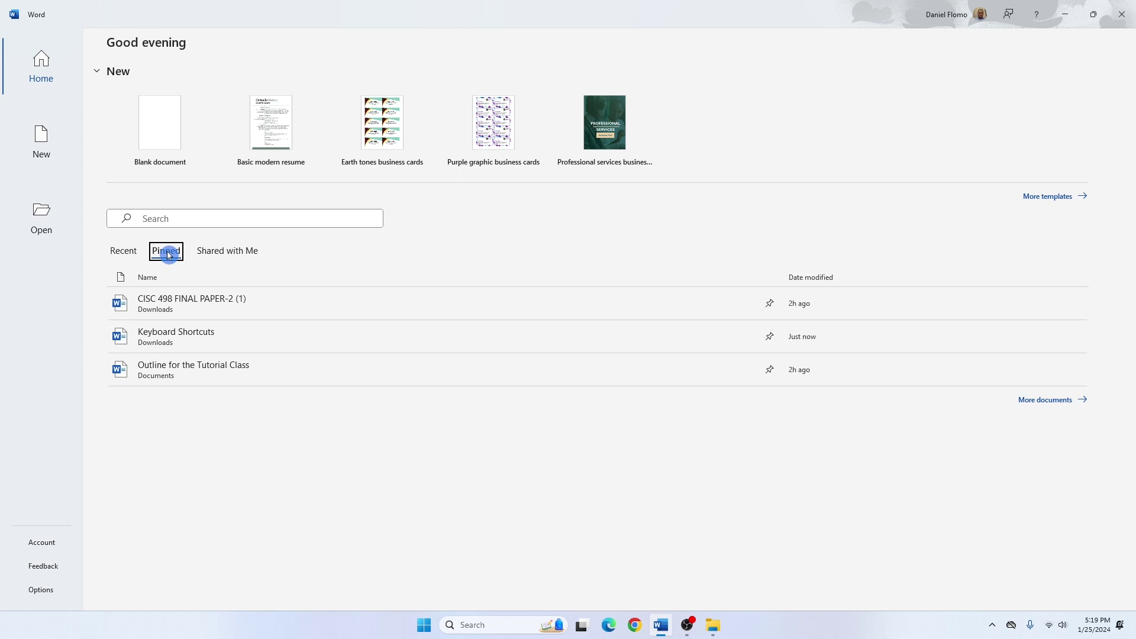
click(125, 254)
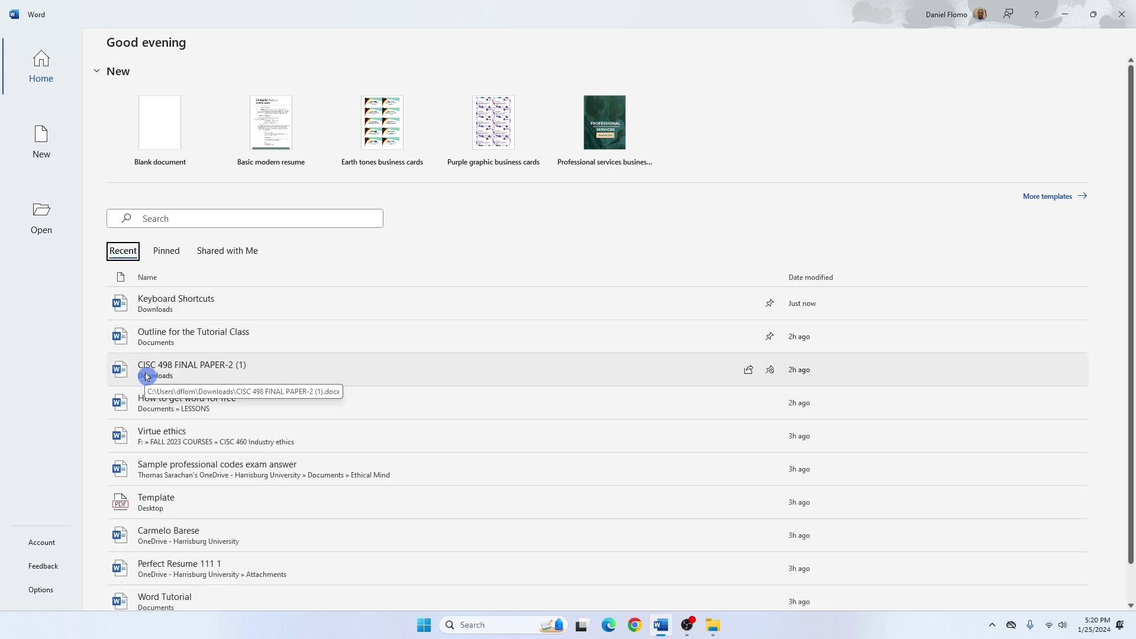
click(773, 506)
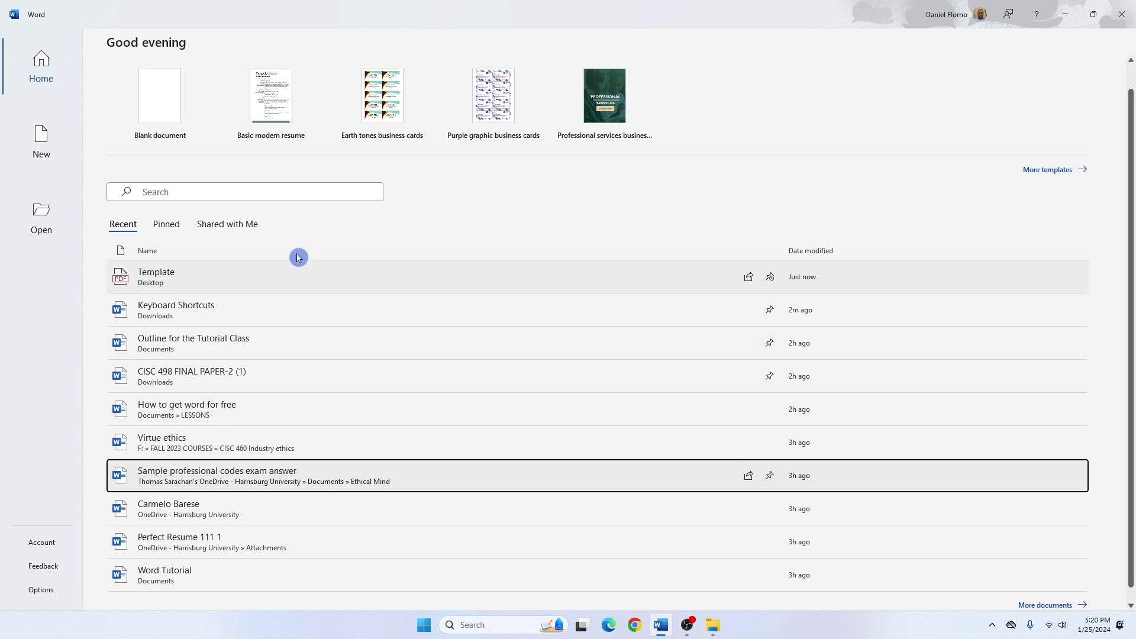
click(165, 225)
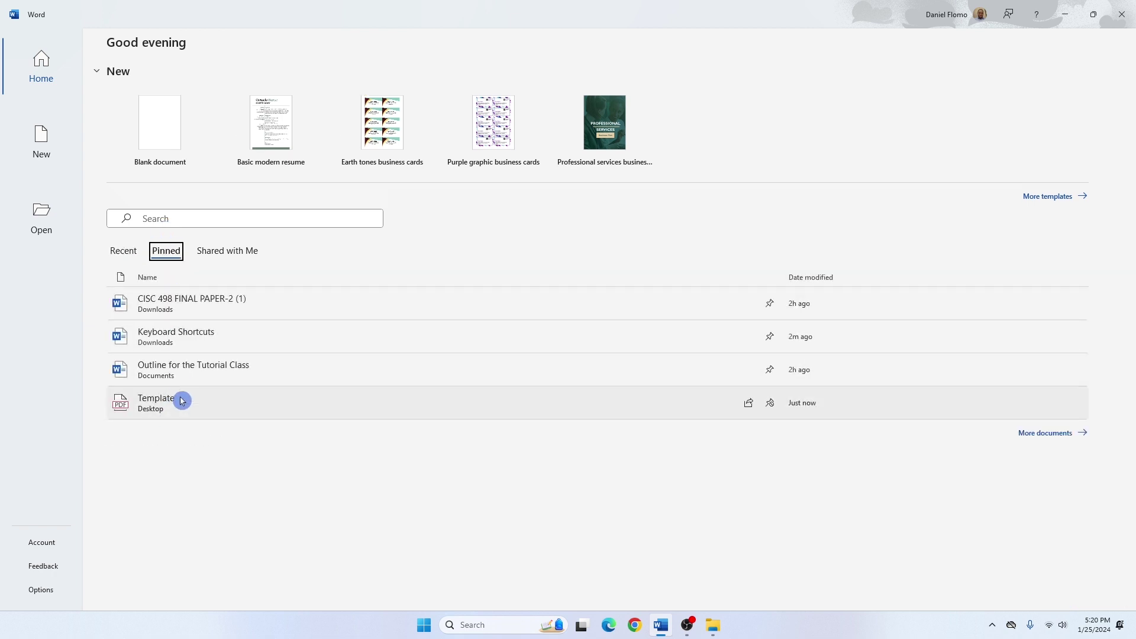
Step: Look through the documents shared with the account, the new-document templates and the locations for opening files
click(220, 255)
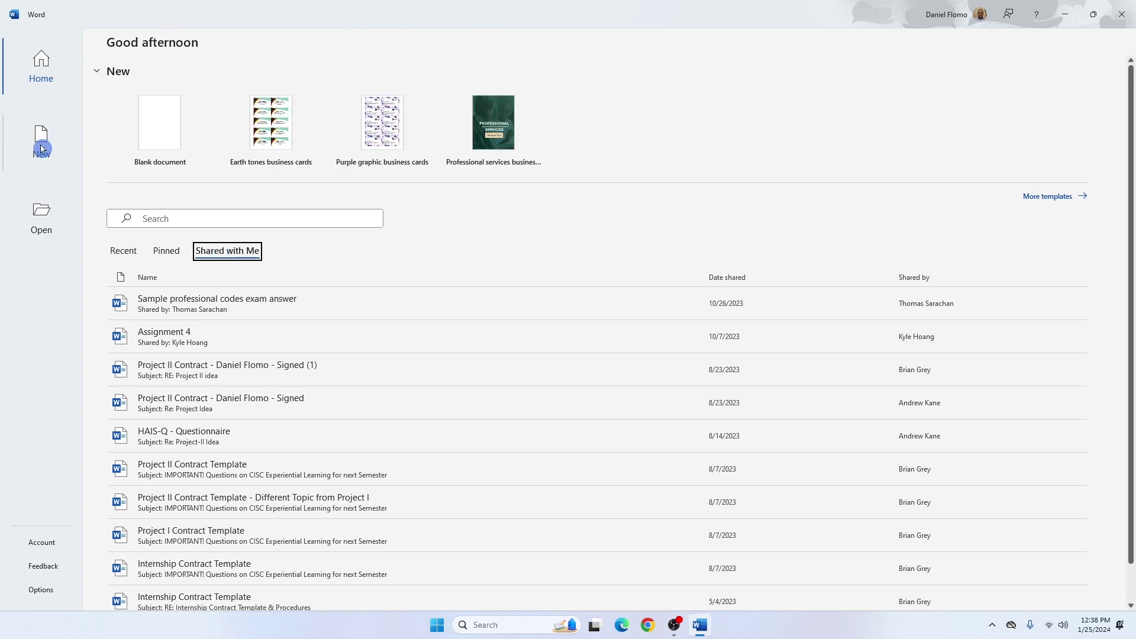
click(41, 147)
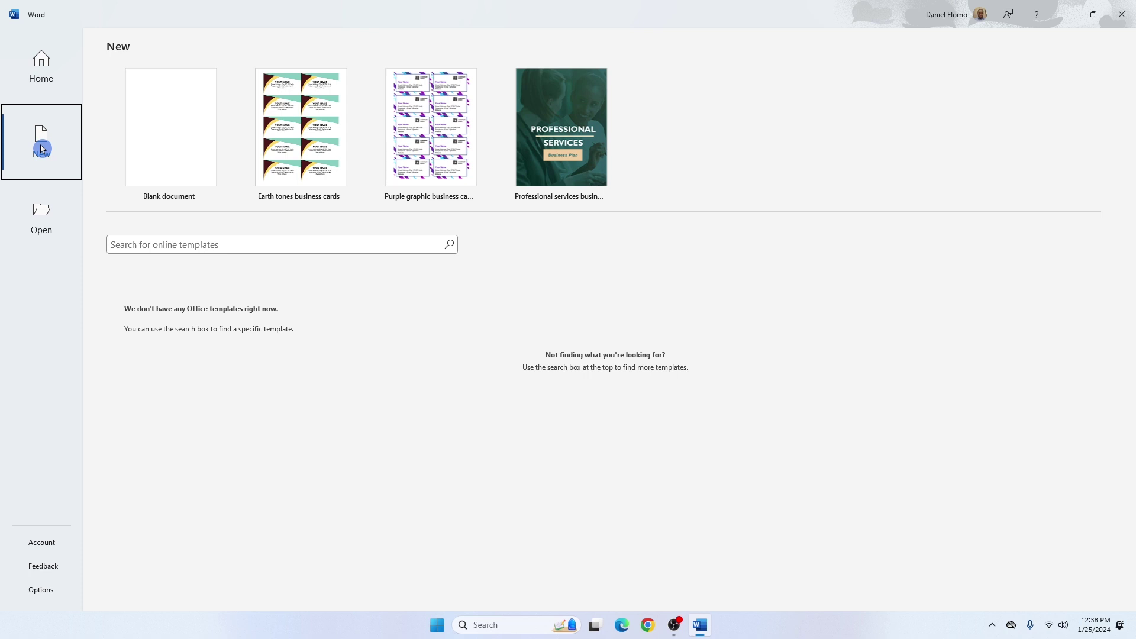
click(40, 231)
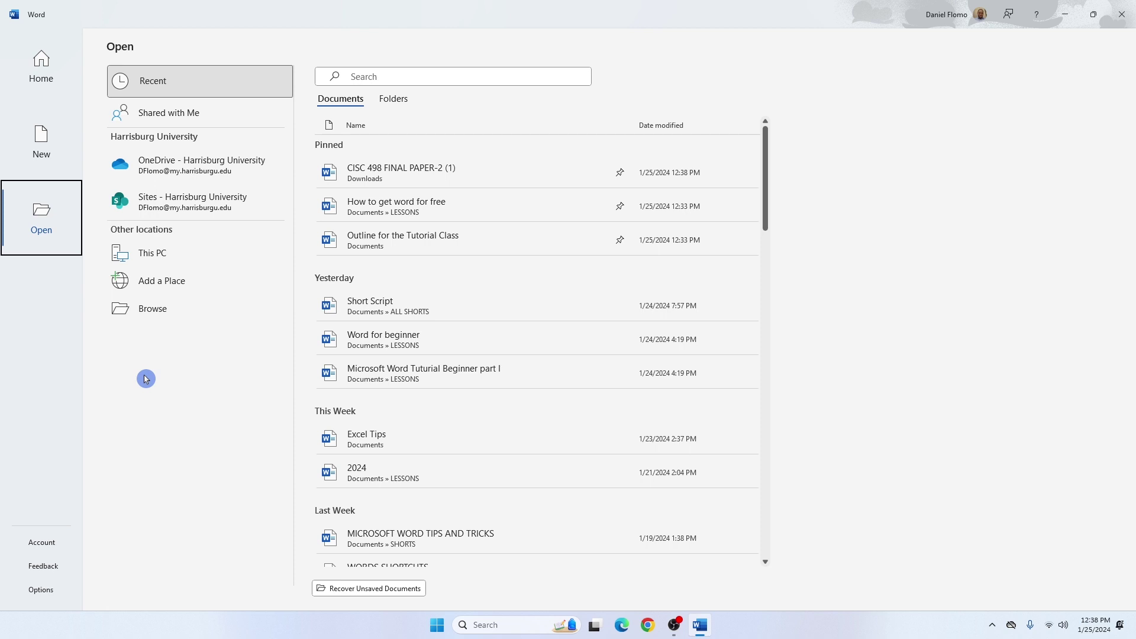
key(Escape)
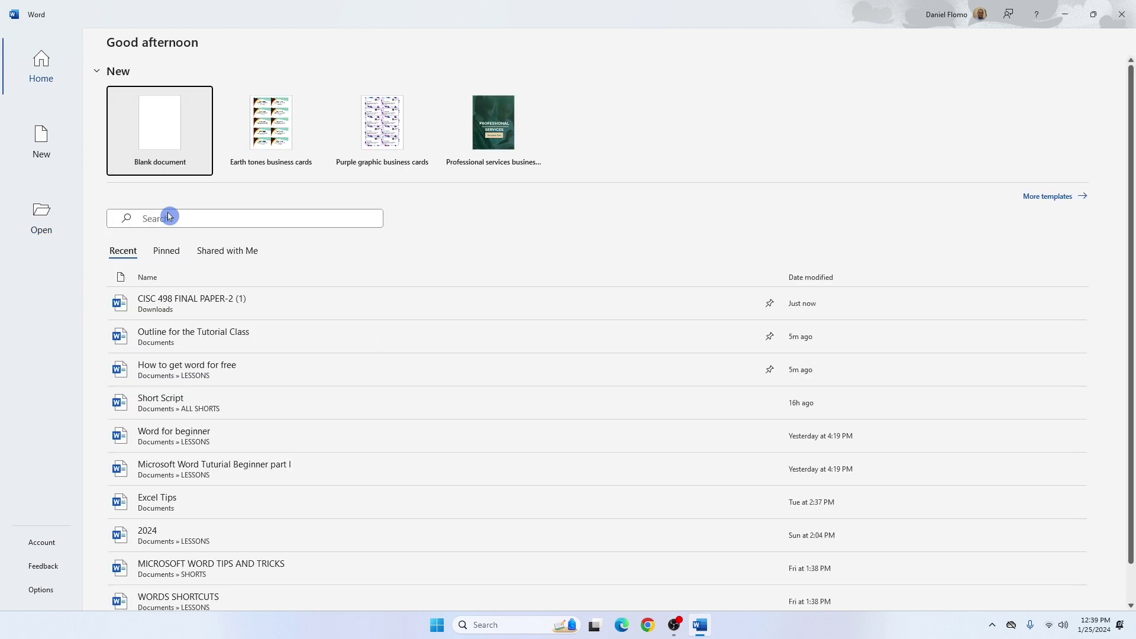
Step: Search the online templates for "resume" and browse the resume designs
click(1056, 205)
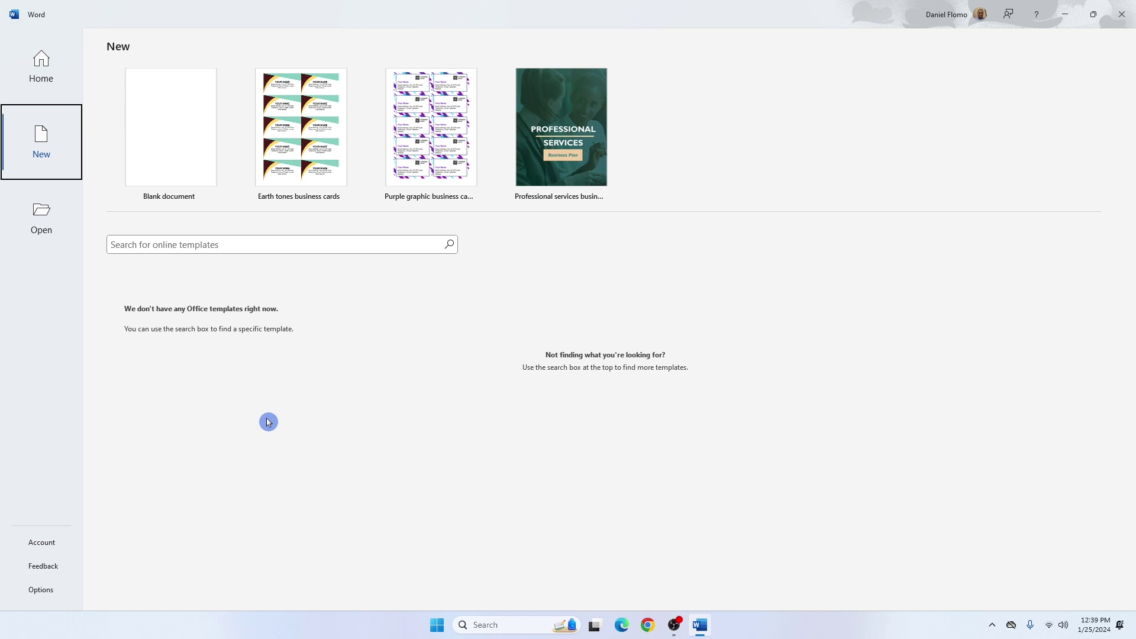
click(242, 244)
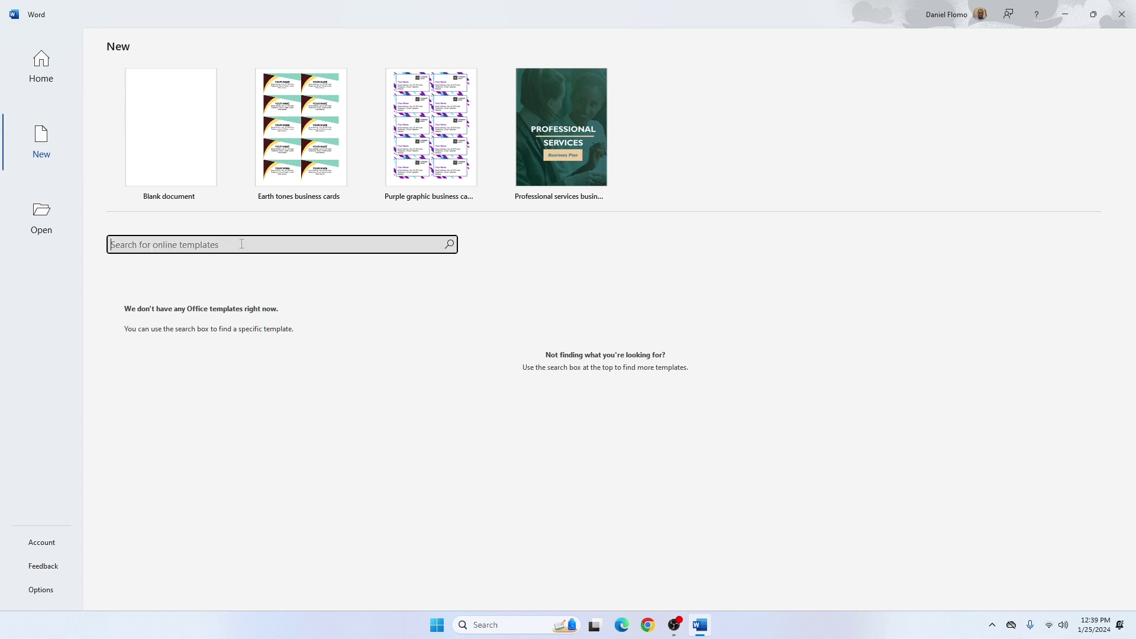
text(resume)
key(Return)
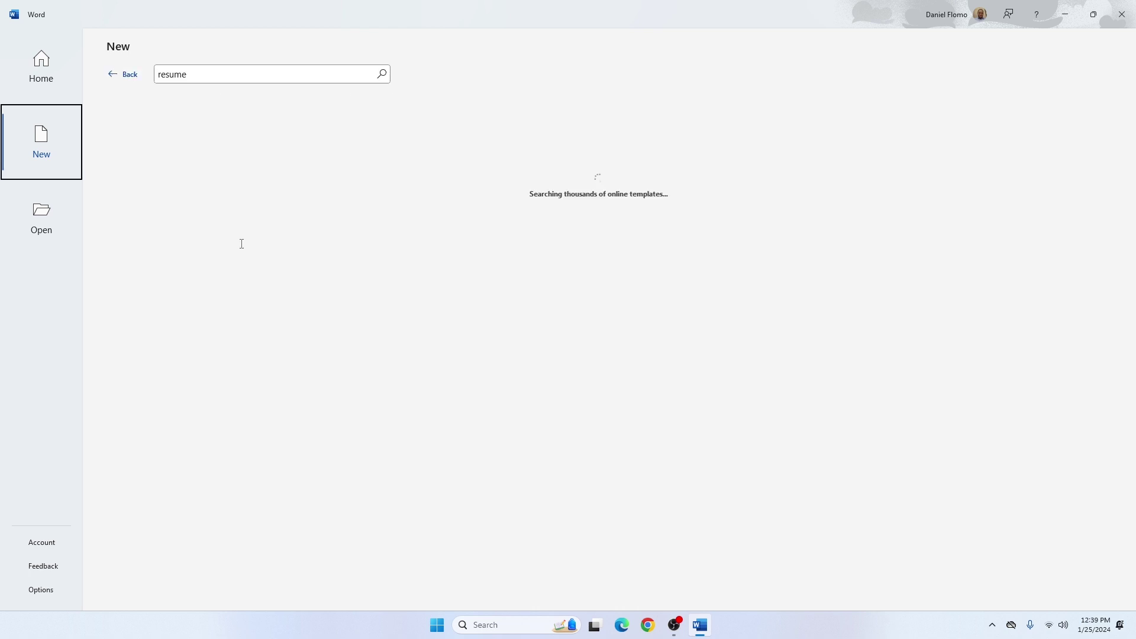
click(165, 201)
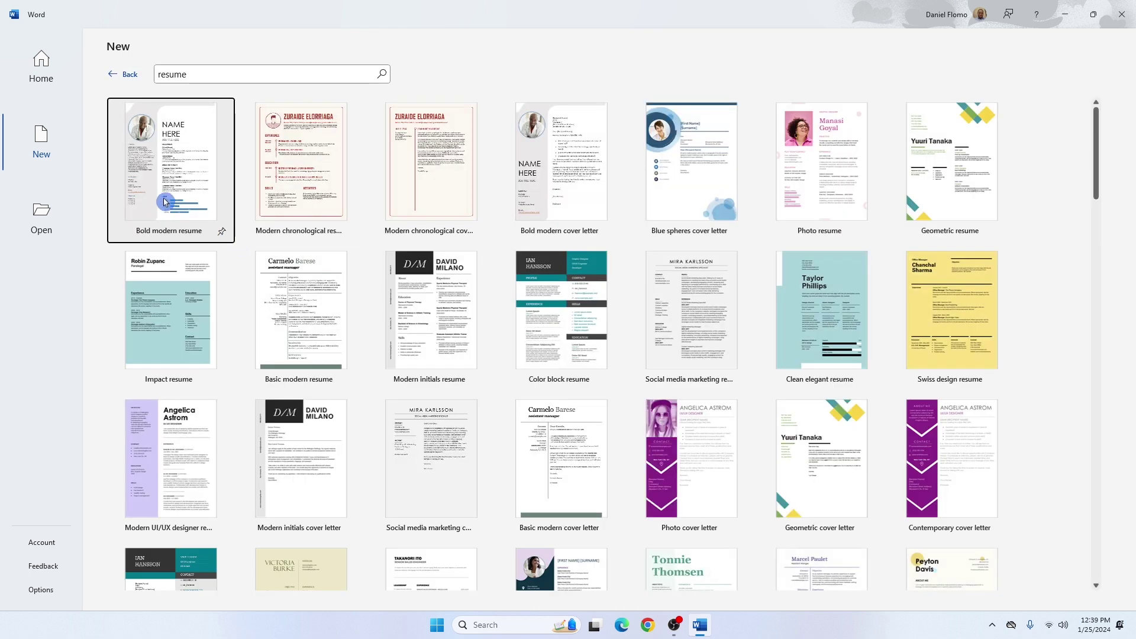
scroll(755, 303, down, 2)
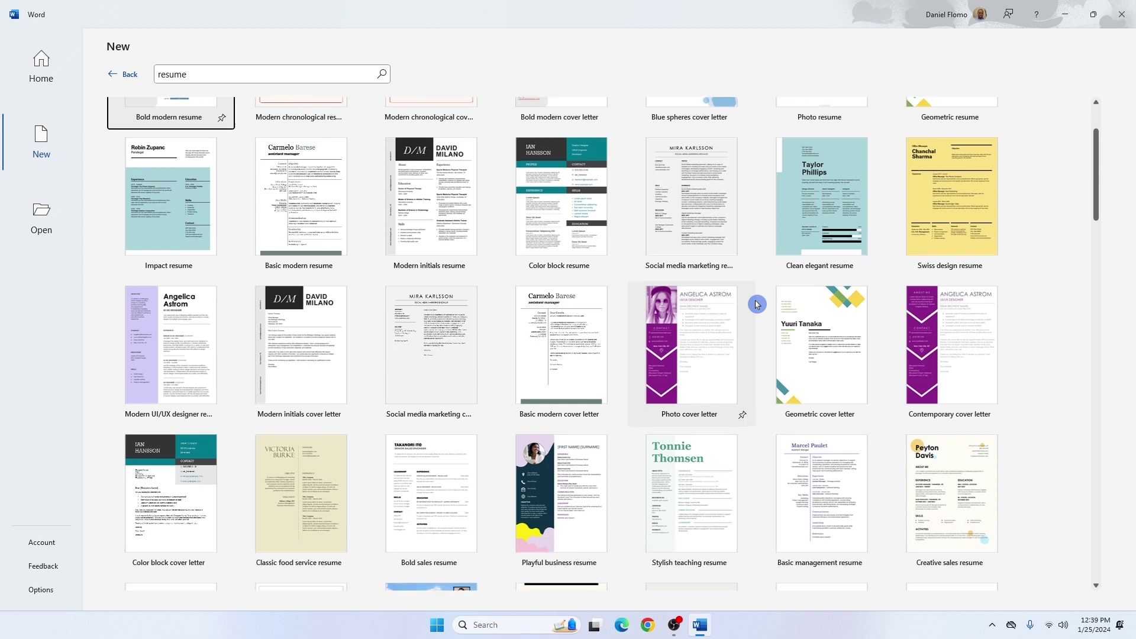
scroll(757, 304, down, 1)
scroll(758, 306, down, 2)
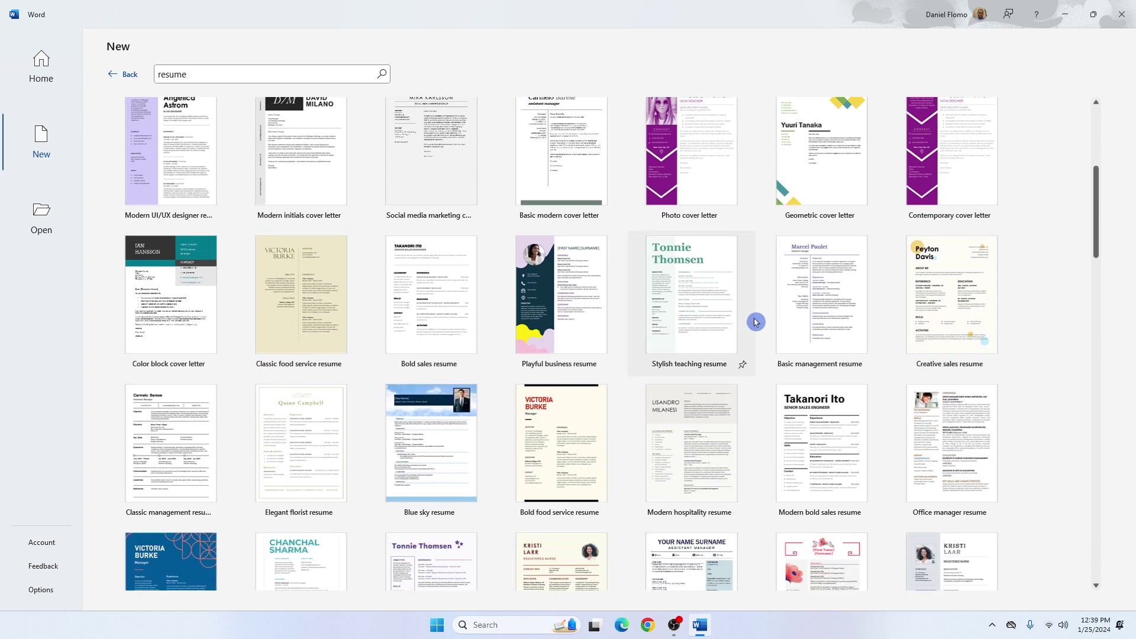
scroll(755, 322, up, 4)
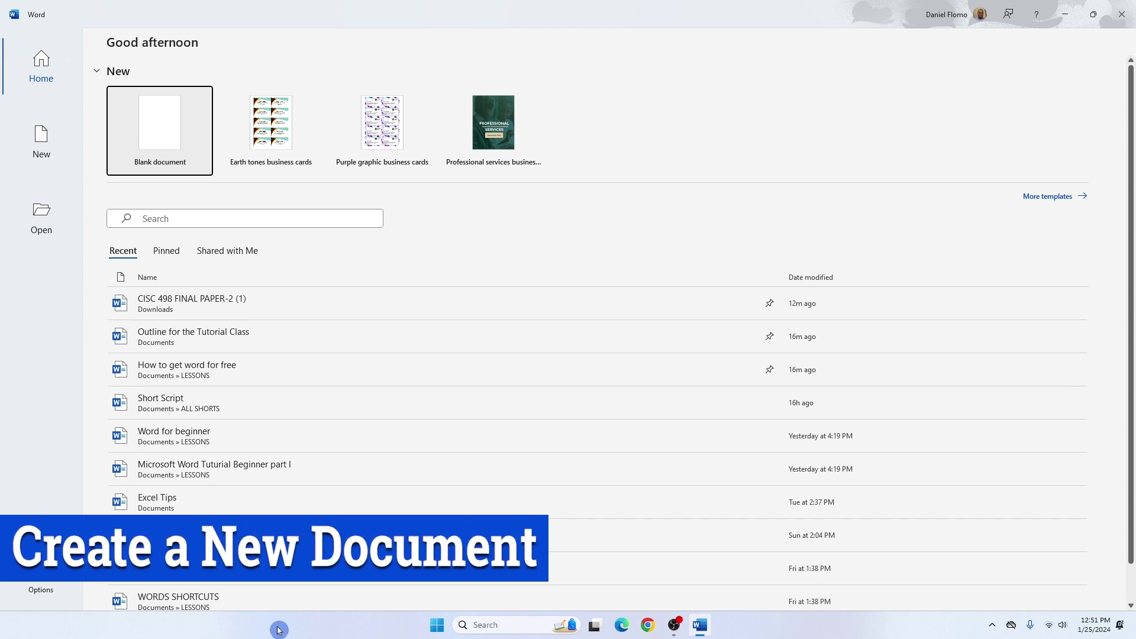
Step: Create a blank document and enter "Don't forget to give a thumbs up and subscribe to my channel."
click(35, 152)
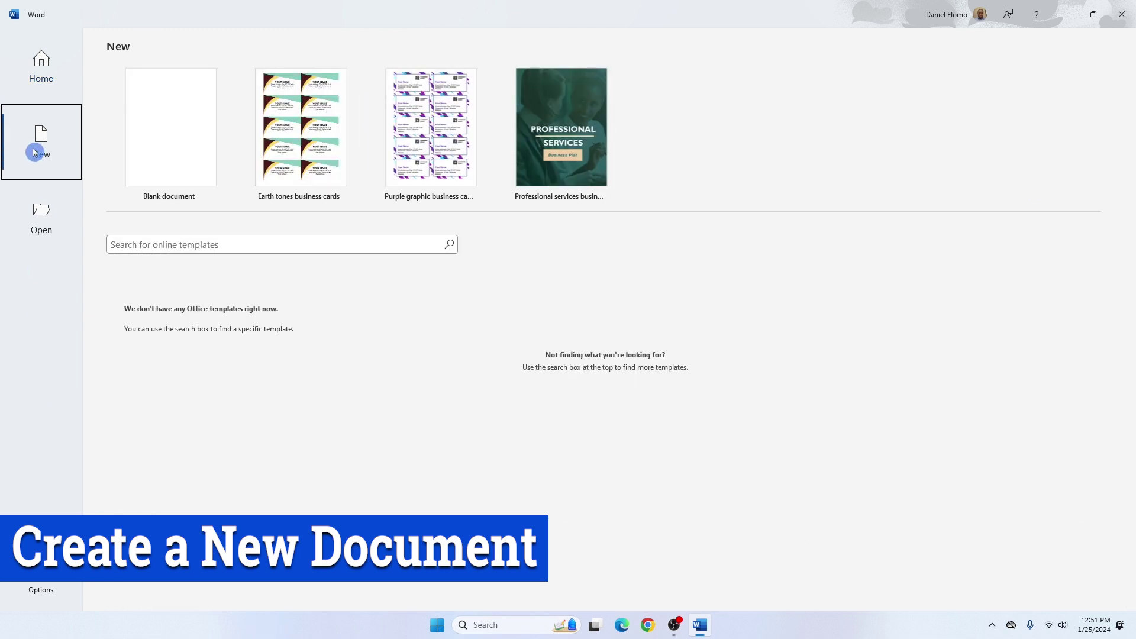
click(167, 136)
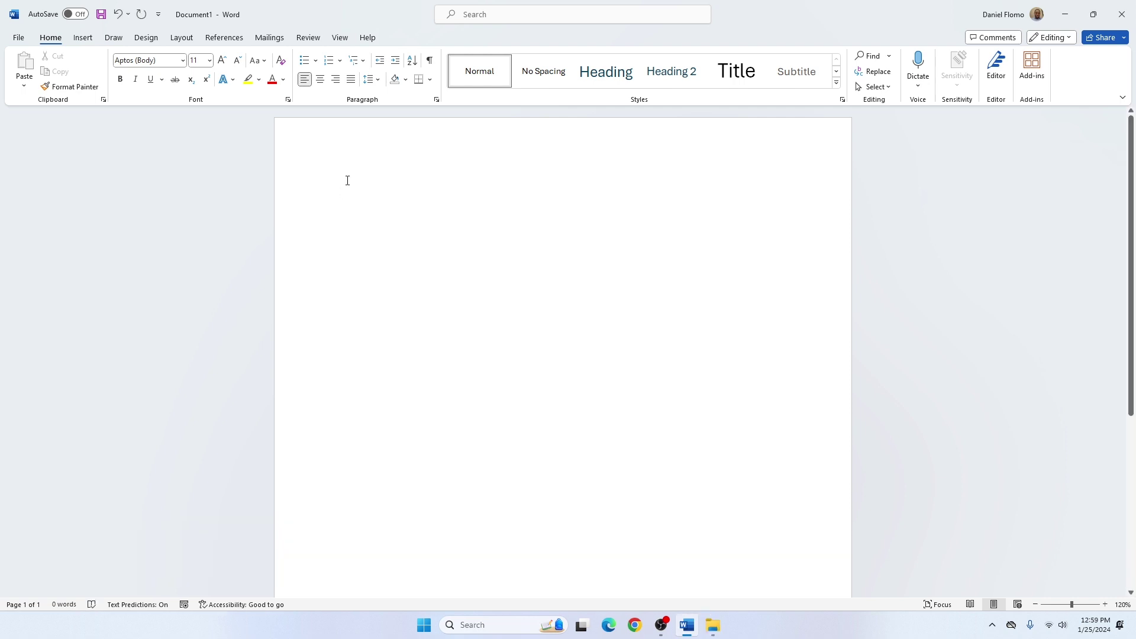
text(D)
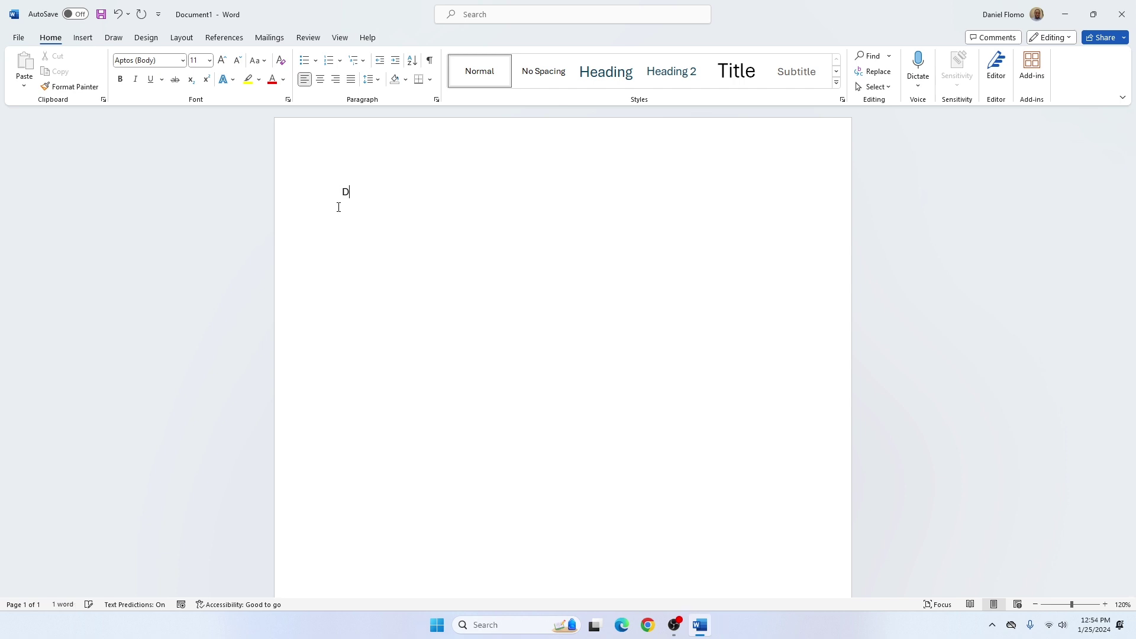
text(on't forget to gi)
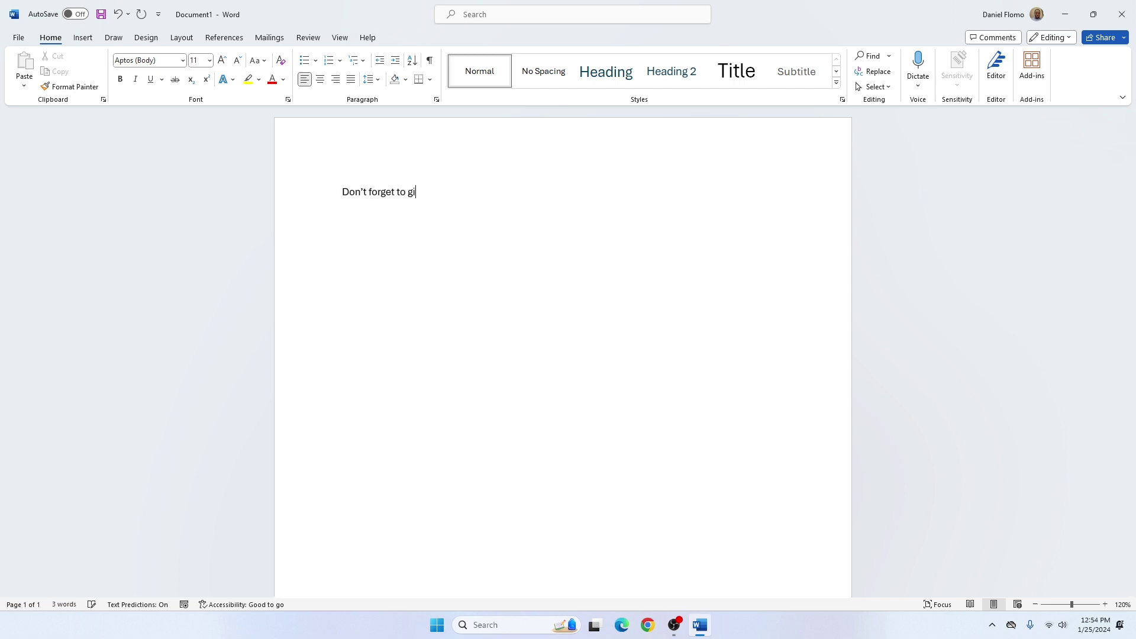
text(ve a thumbs up and subscribe to)
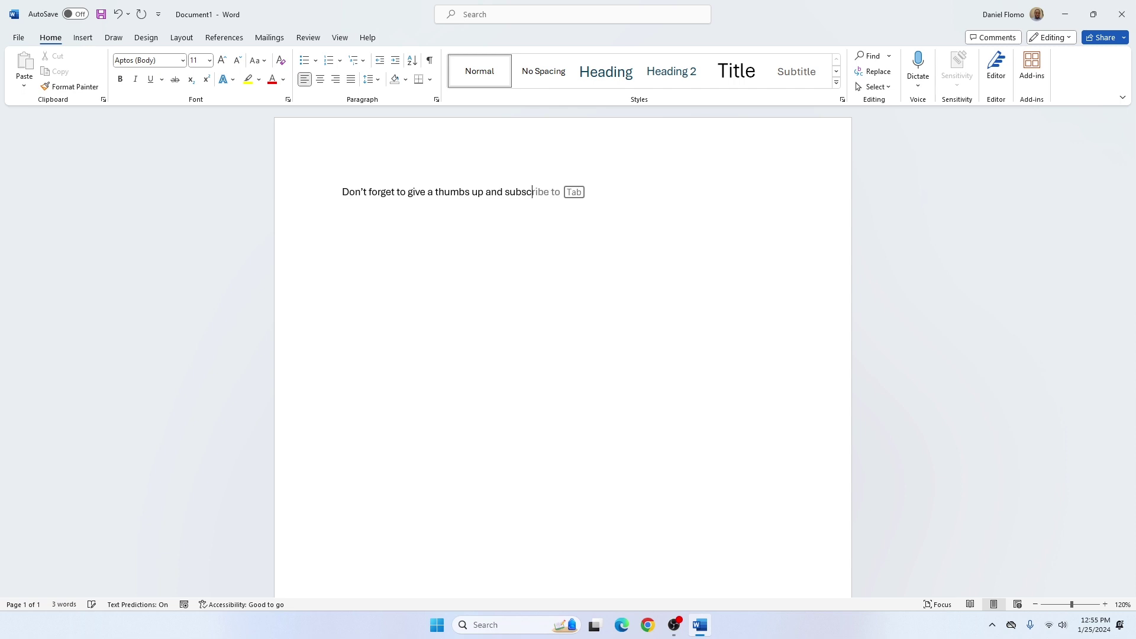
text( my channel.)
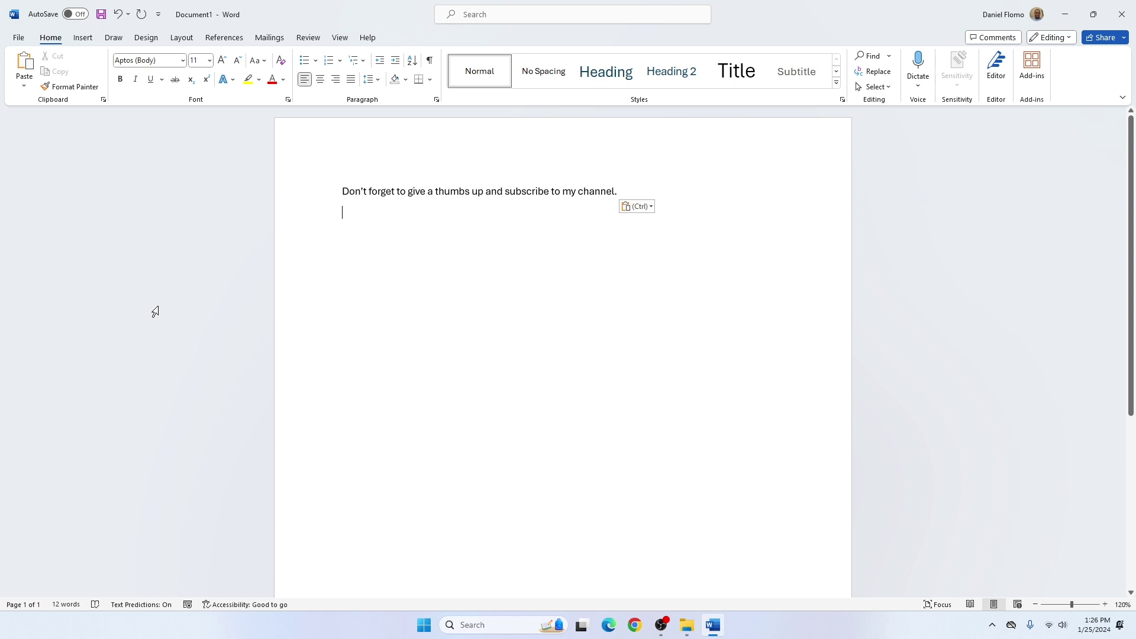
Step: Save the document as a Word Document named "Word Tutorial" in the Documents folder
click(19, 40)
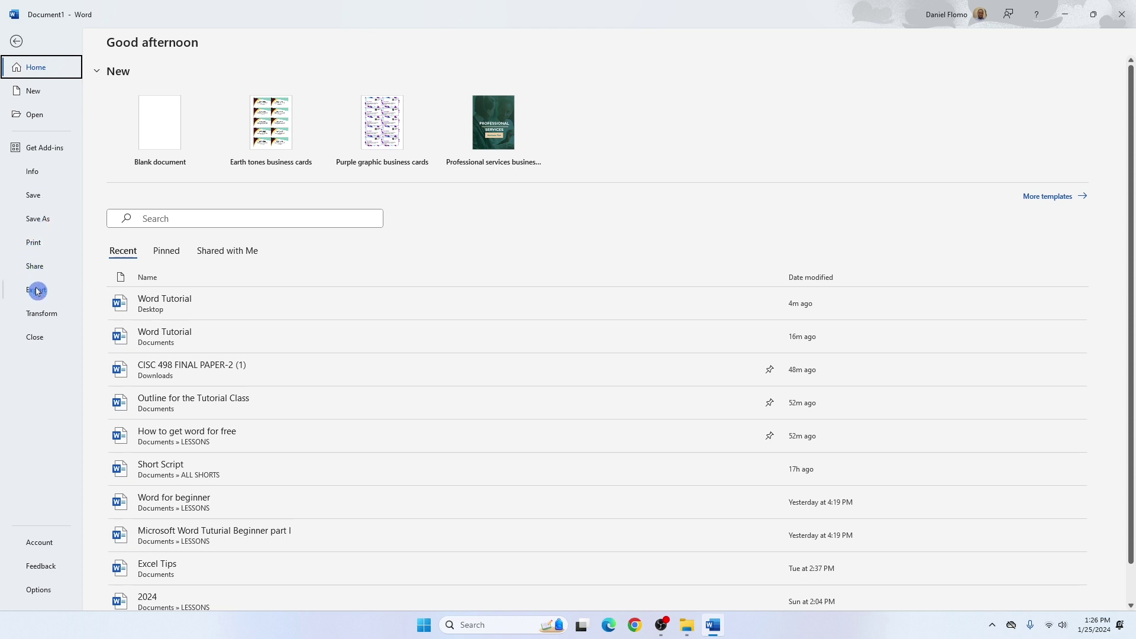
click(42, 225)
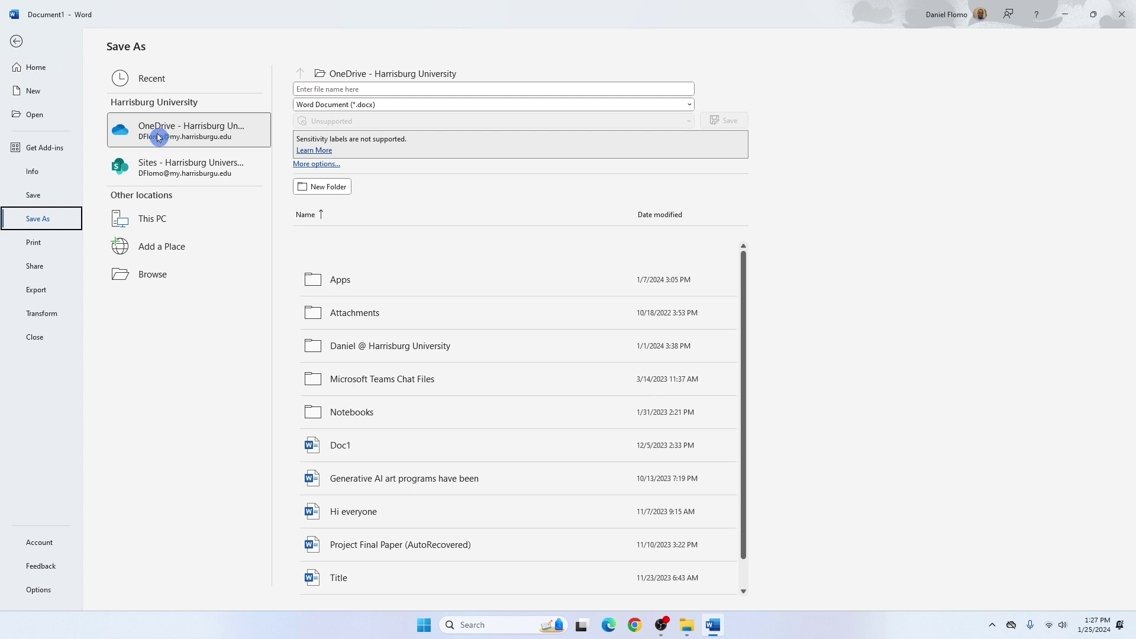
click(171, 280)
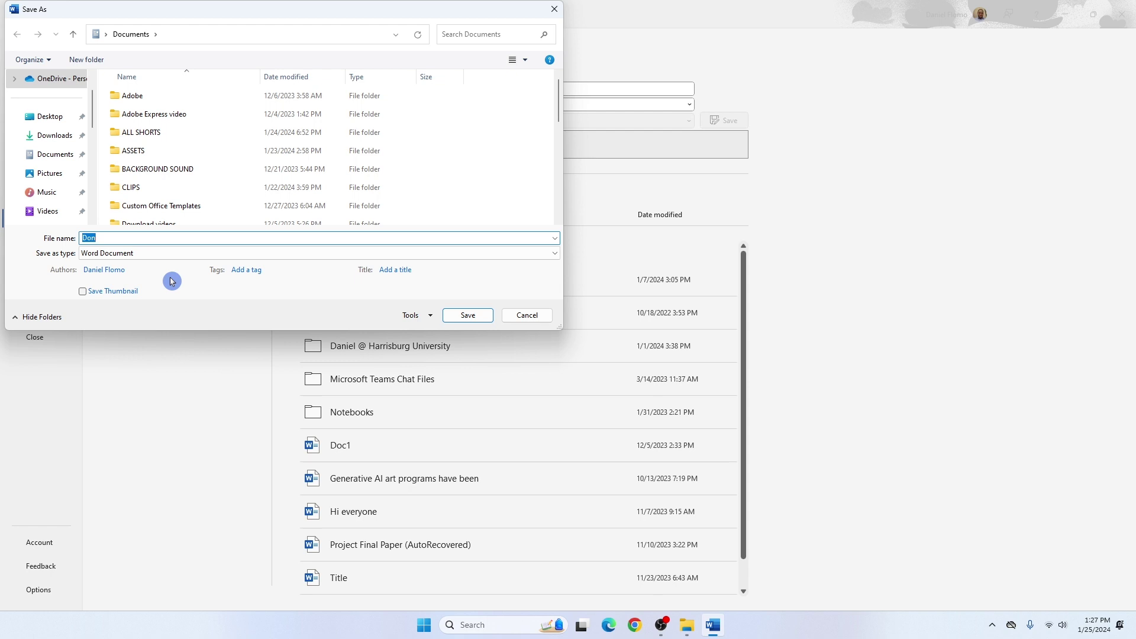
click(57, 161)
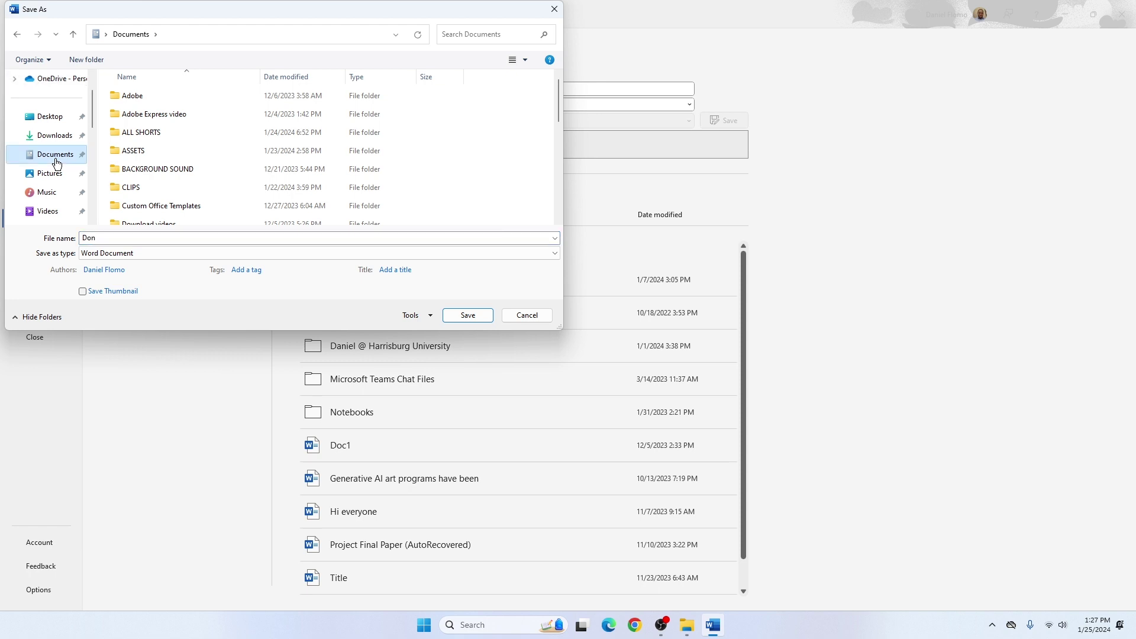
double_click(108, 239)
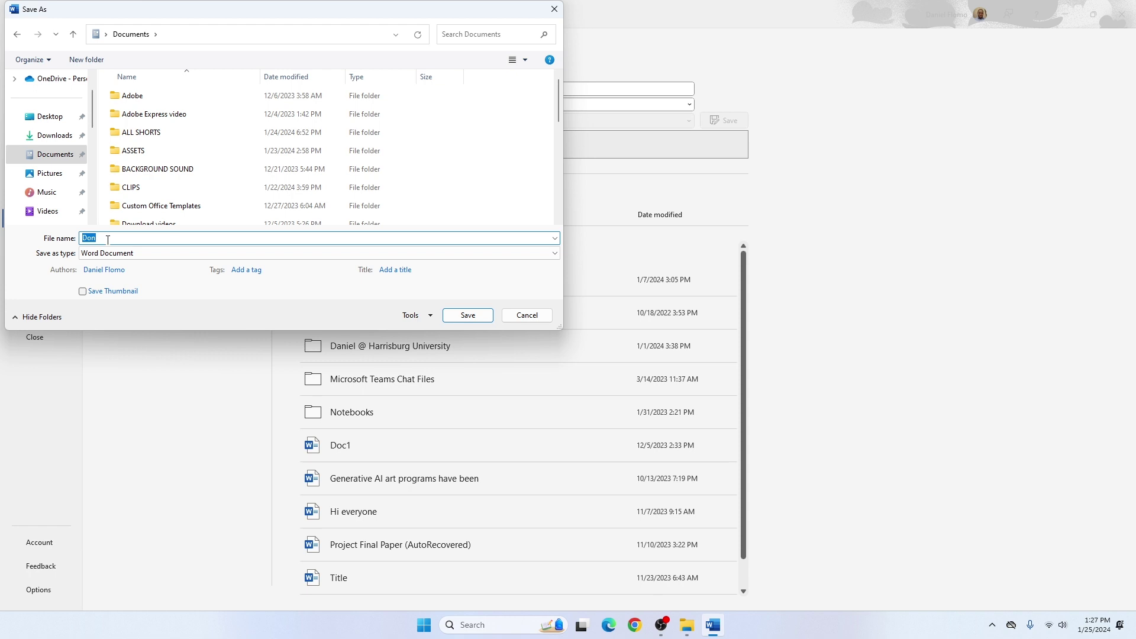
text(Word Tutorial)
click(467, 315)
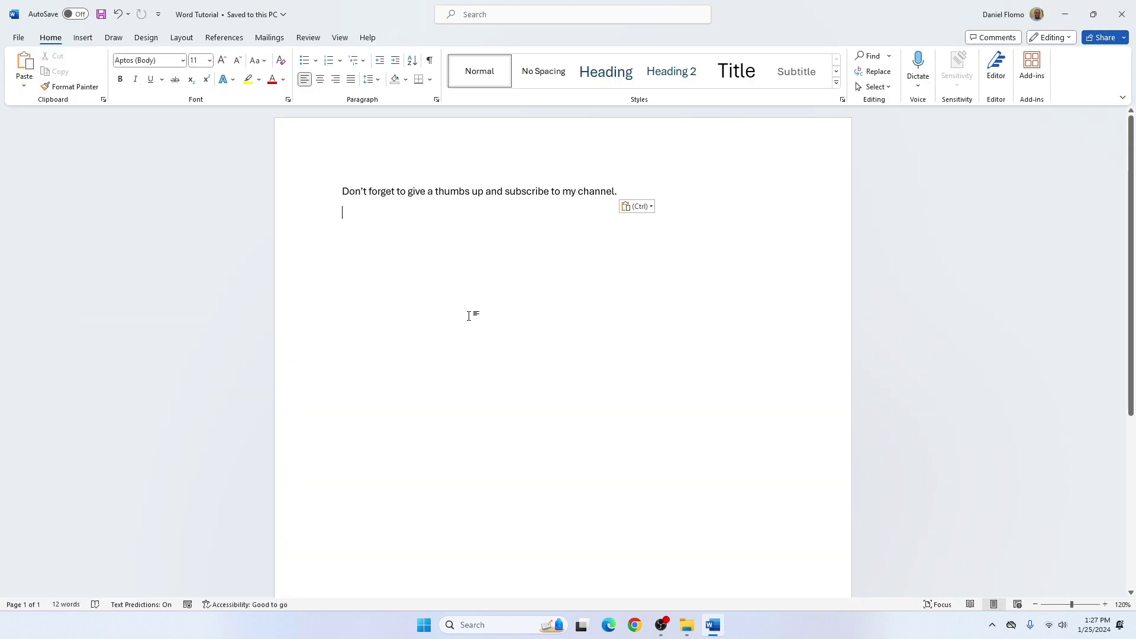
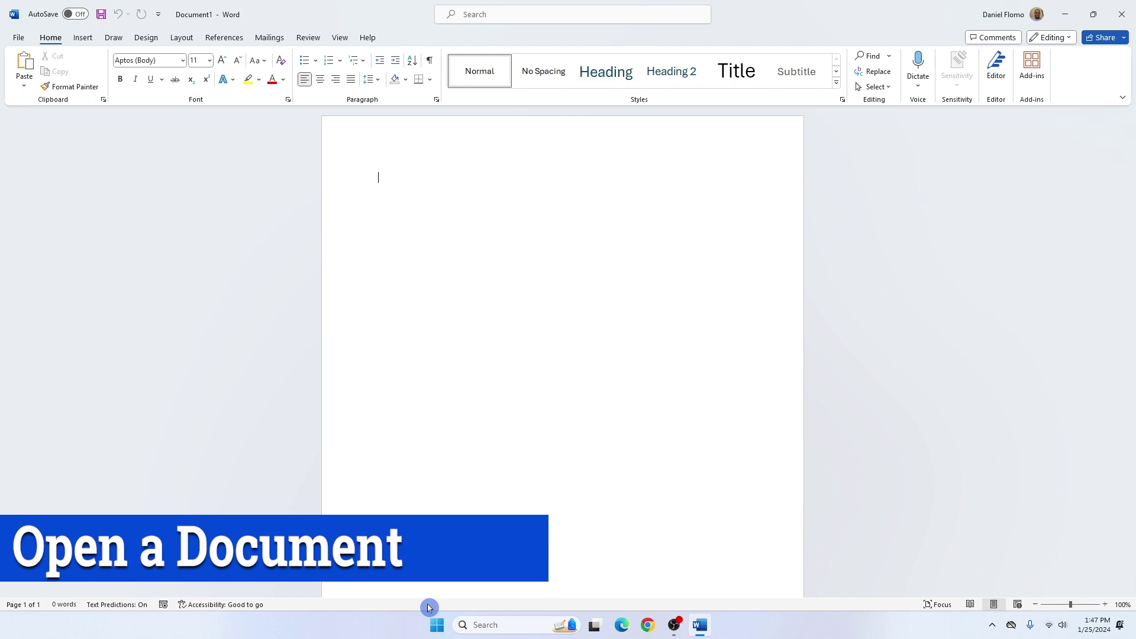
Step: Open the "Virtue ethics" document from the Desktop folder and enable editing for it
click(19, 38)
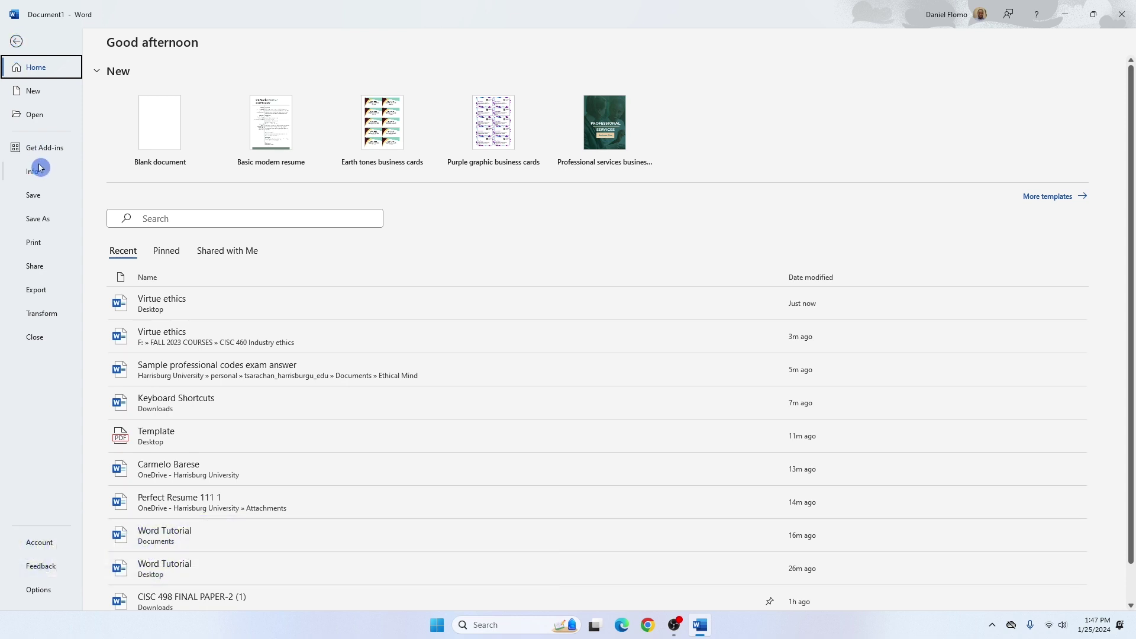
click(37, 120)
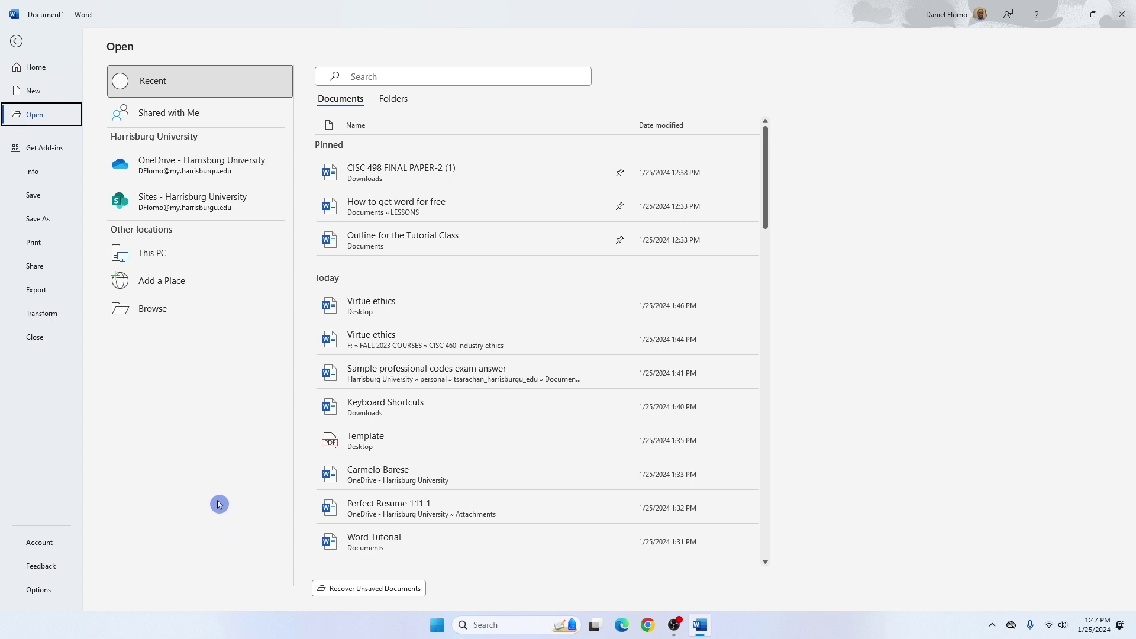
click(154, 313)
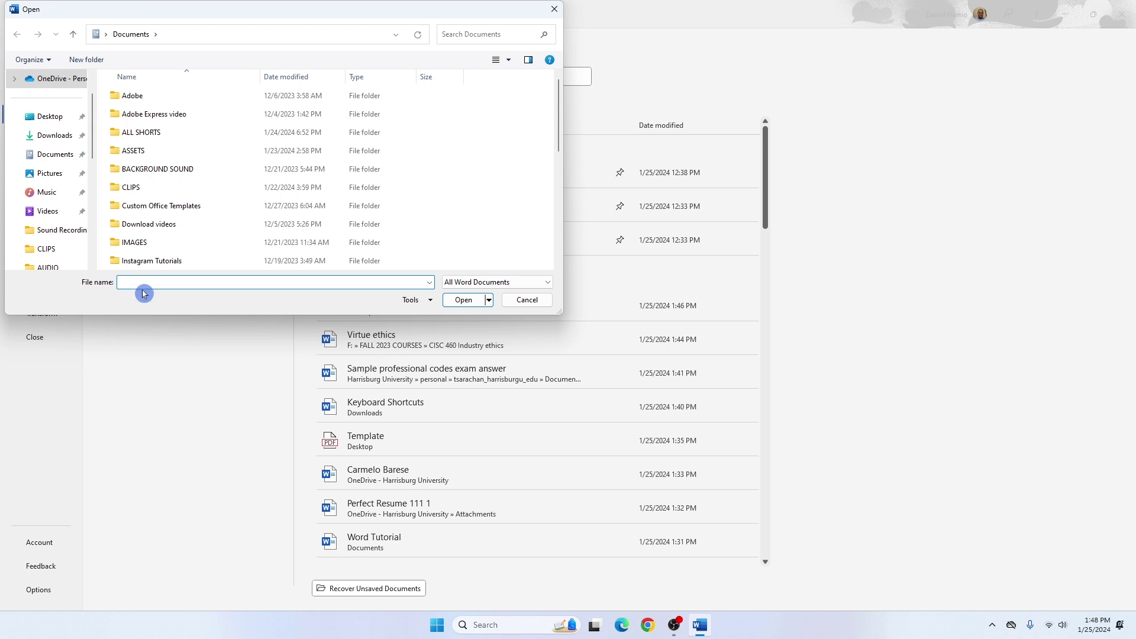
click(64, 118)
click(153, 98)
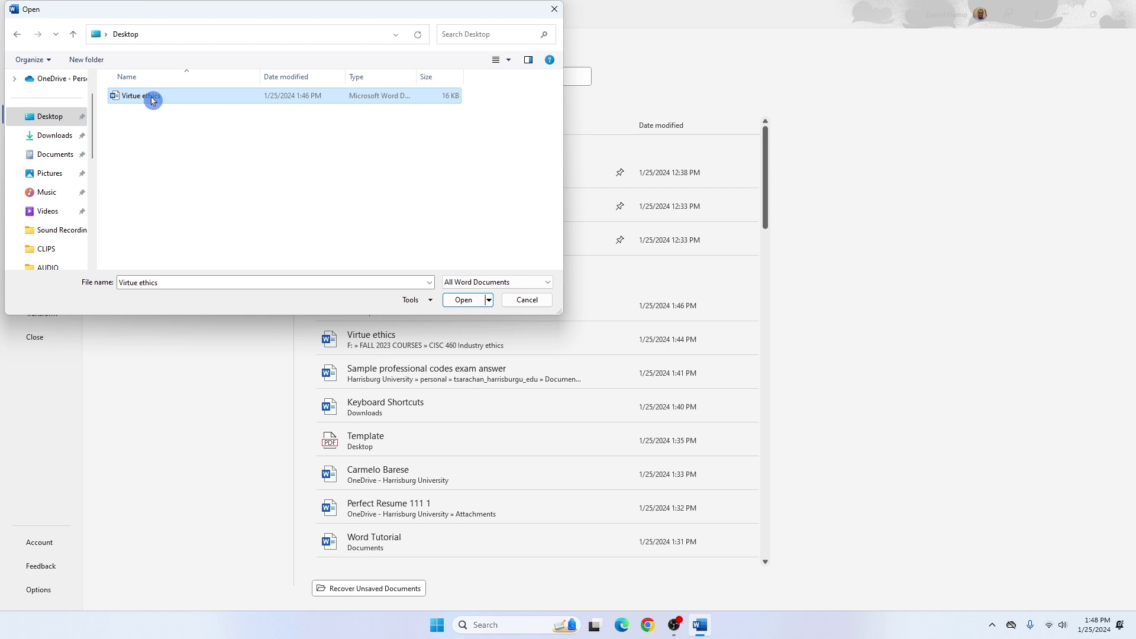
click(464, 302)
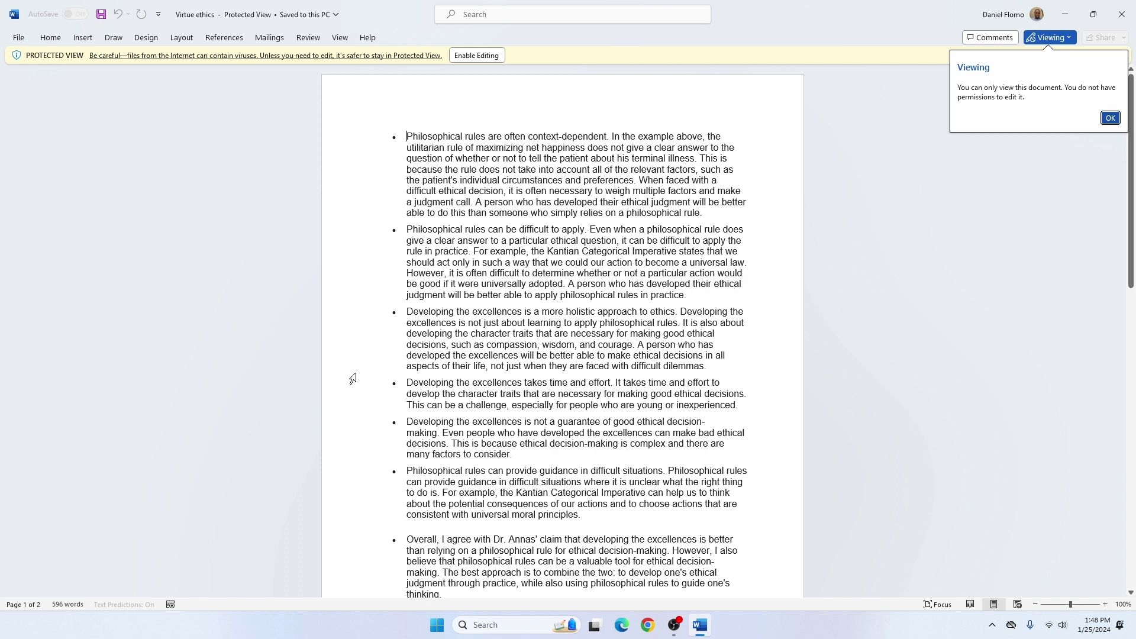
click(483, 57)
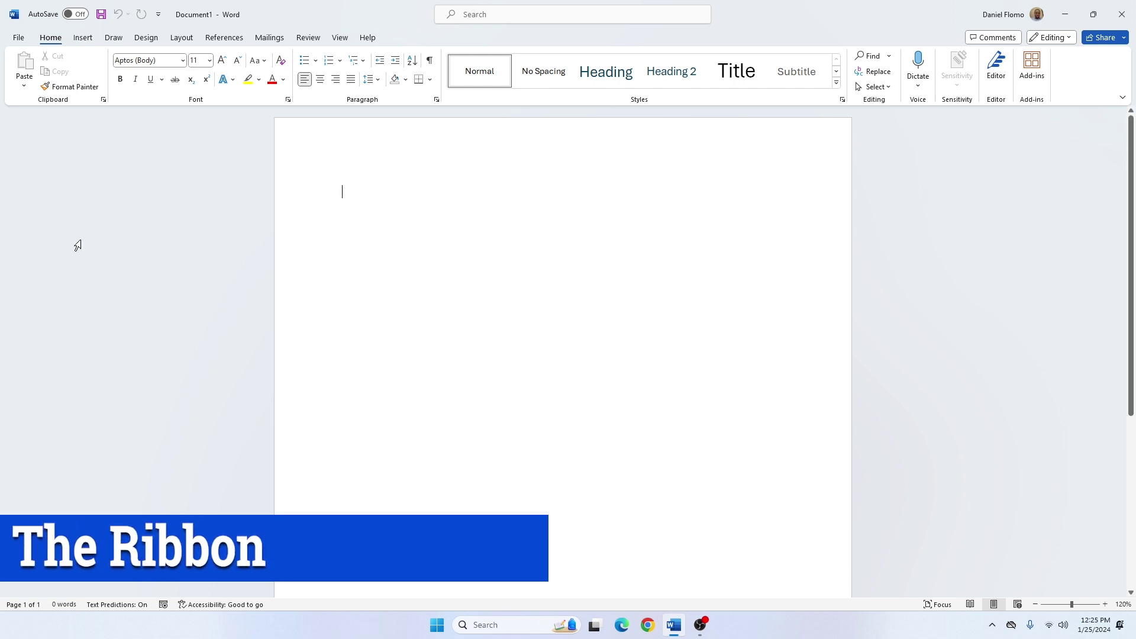
Step: Look through the ribbon's command sets for file management, inserting, drawing, design, layout, references, mailings, reviewing and viewing
click(19, 37)
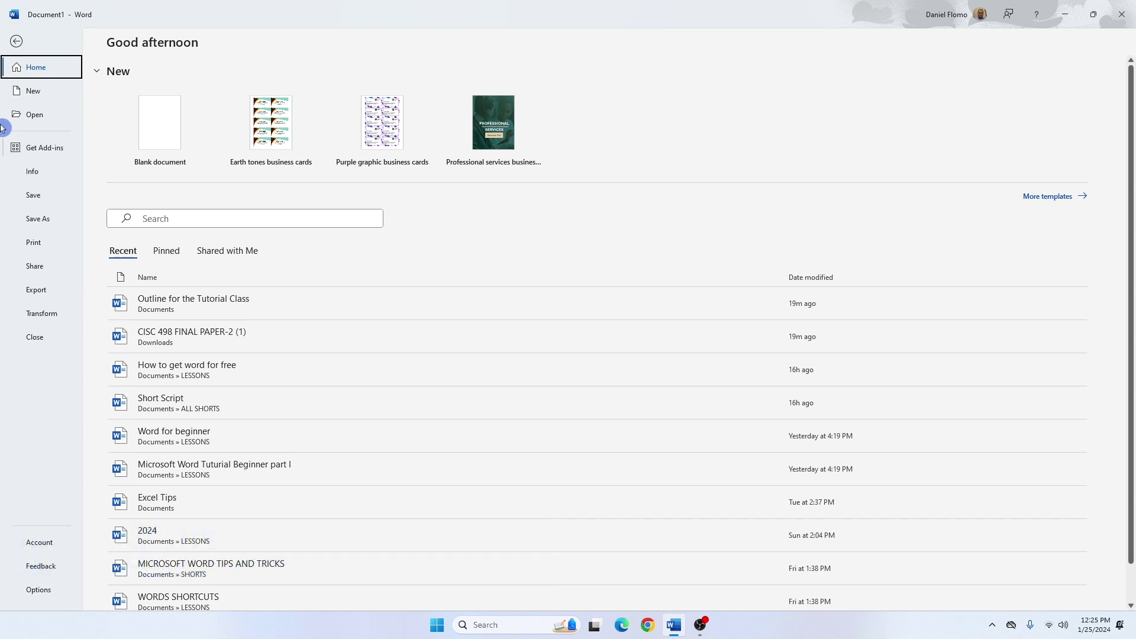
click(16, 41)
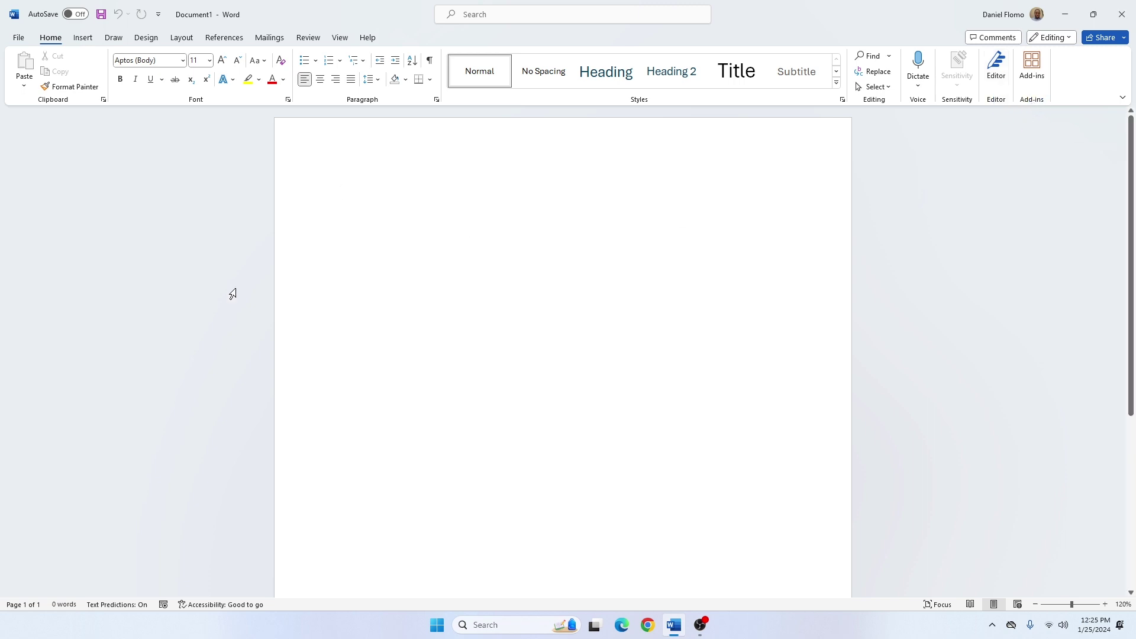
key(alt+n)
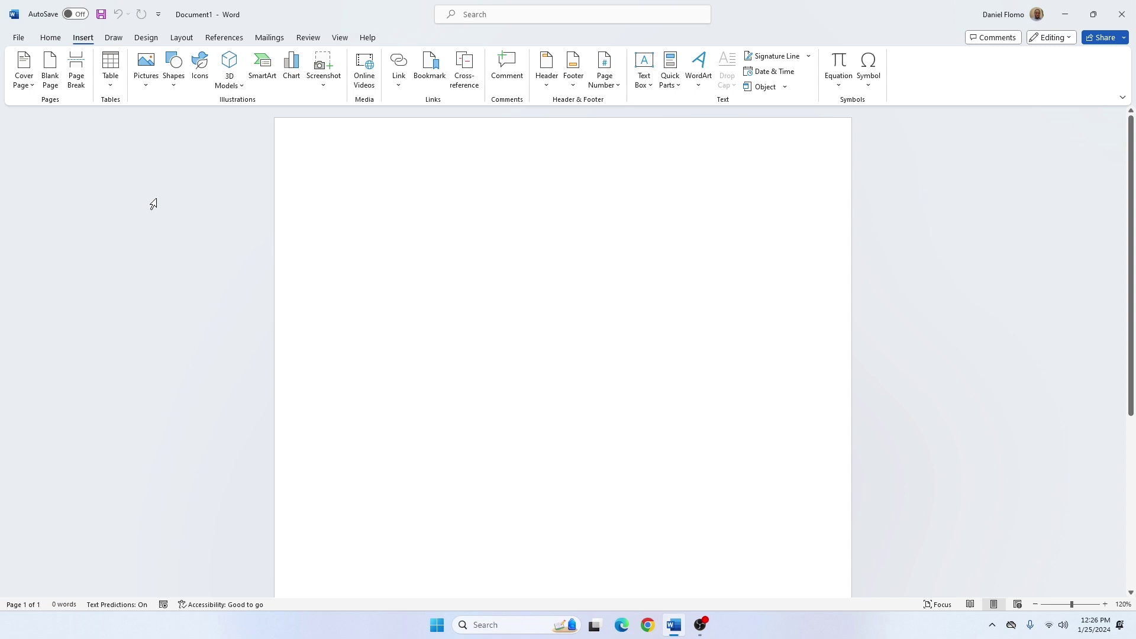
click(113, 37)
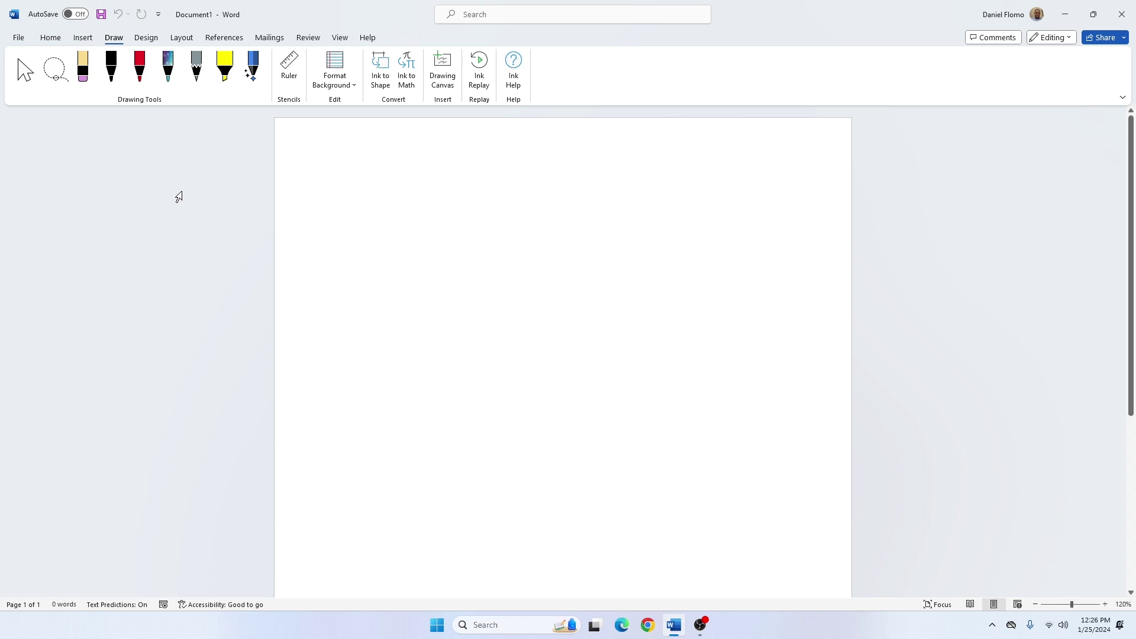
key(alt+g)
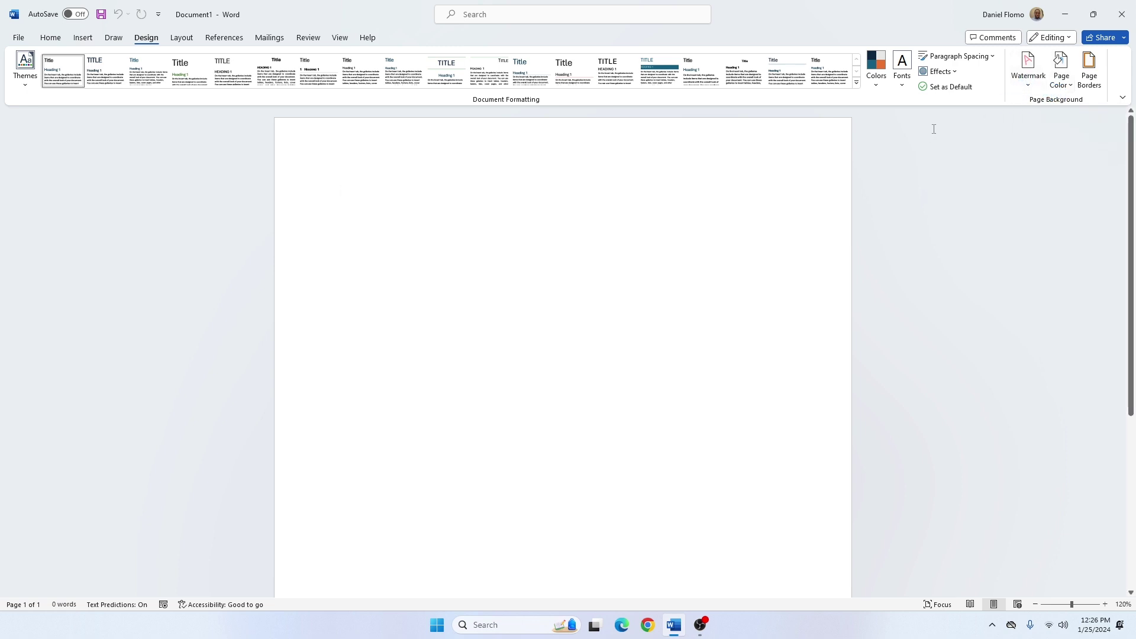
key(alt+p)
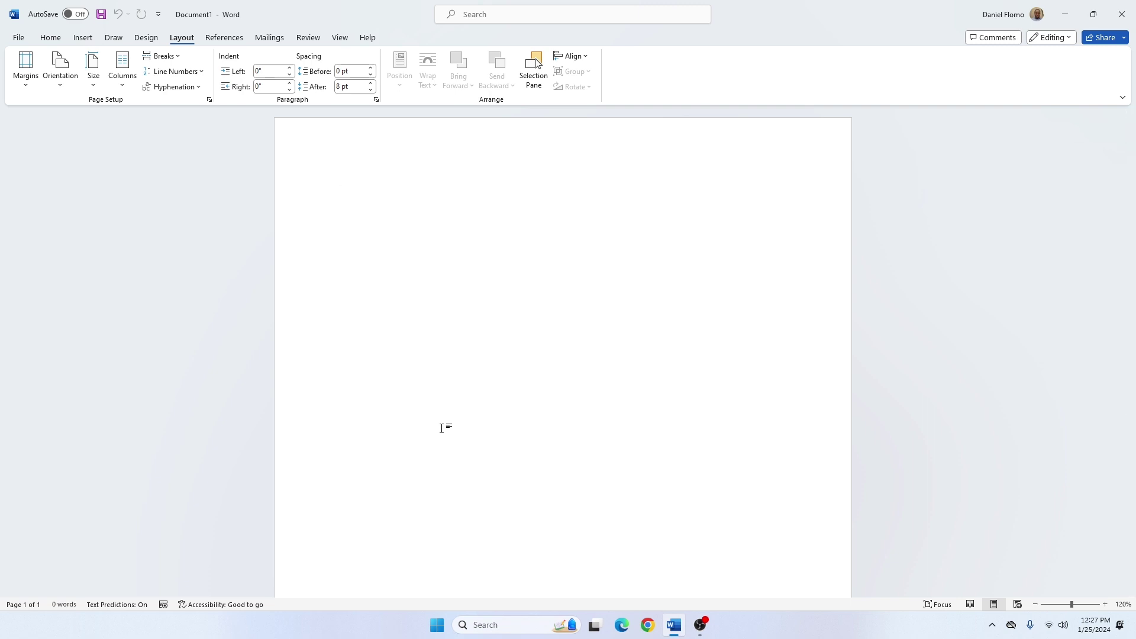
key(alt+s)
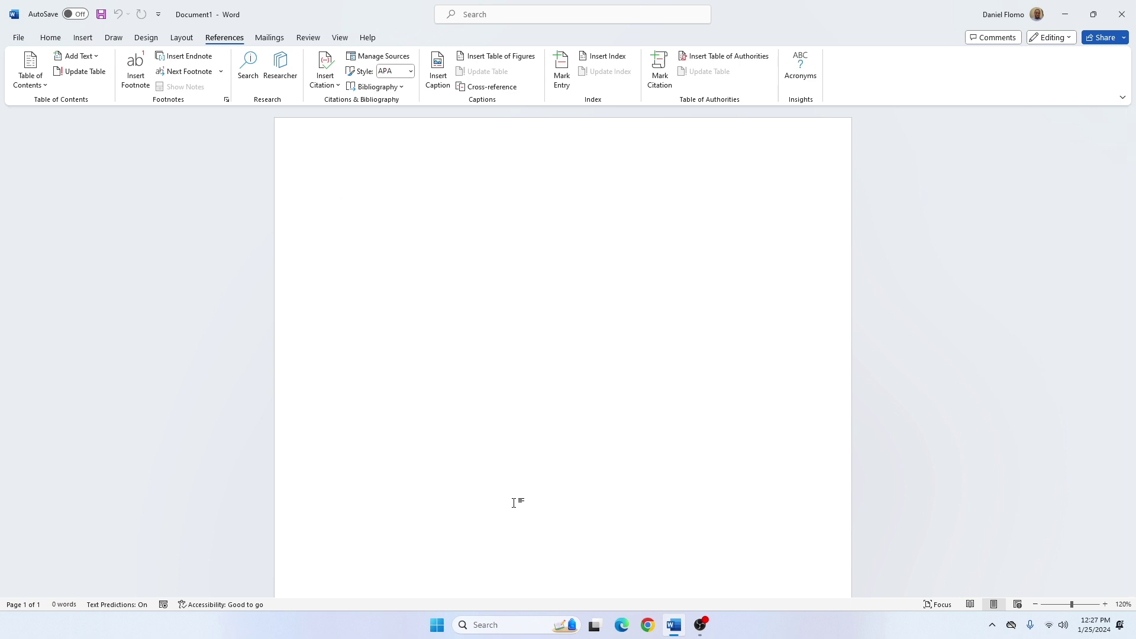
key(alt+m)
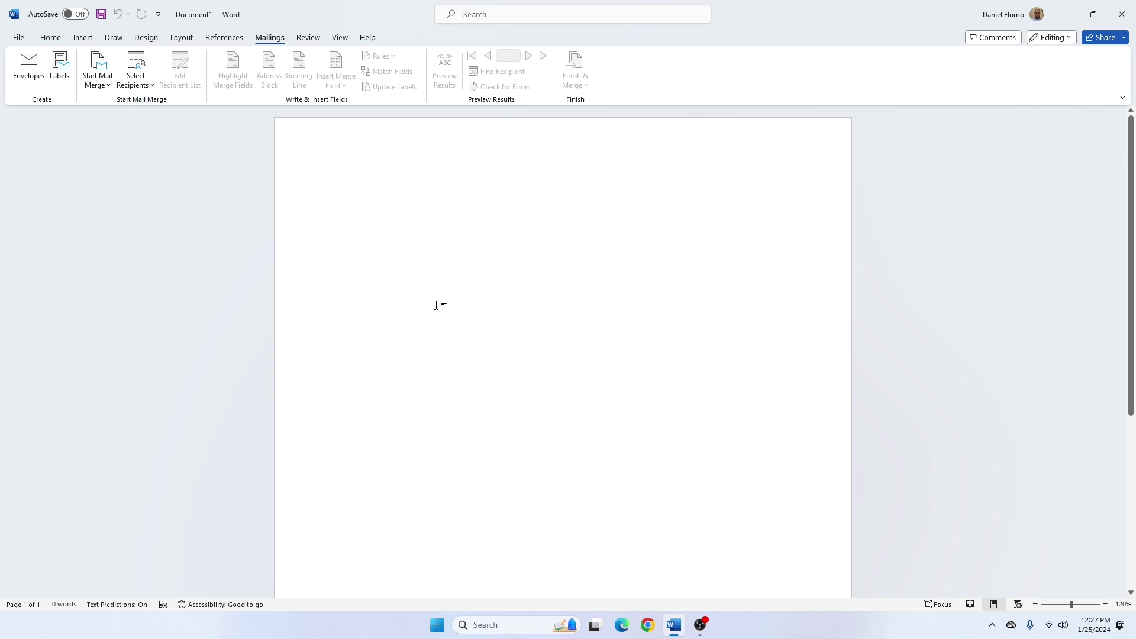
click(309, 39)
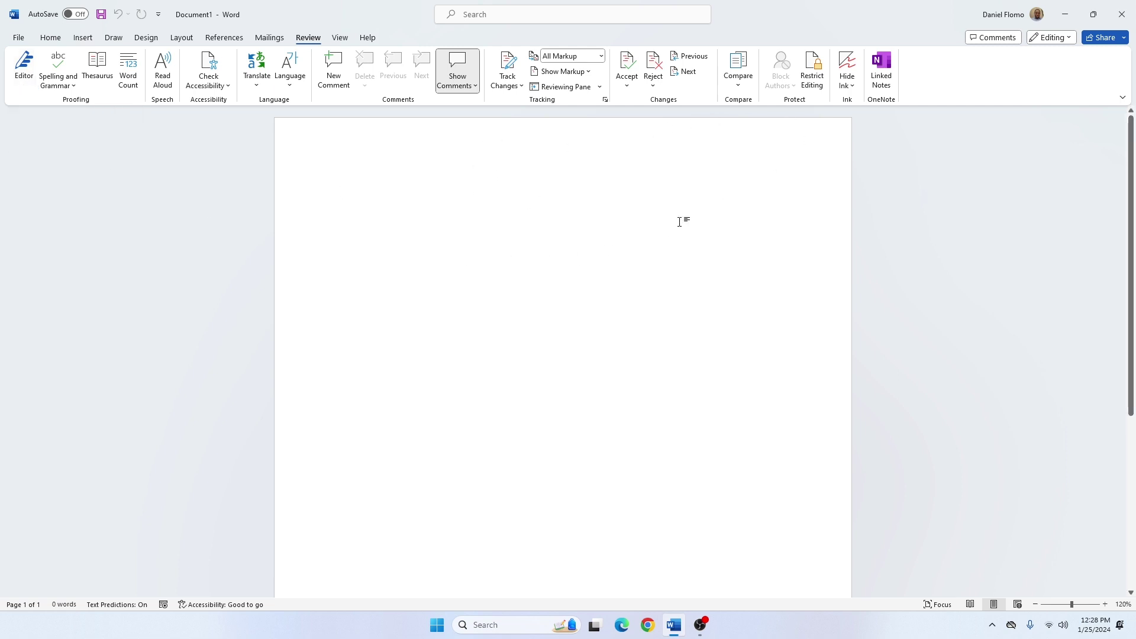
key(alt+w)
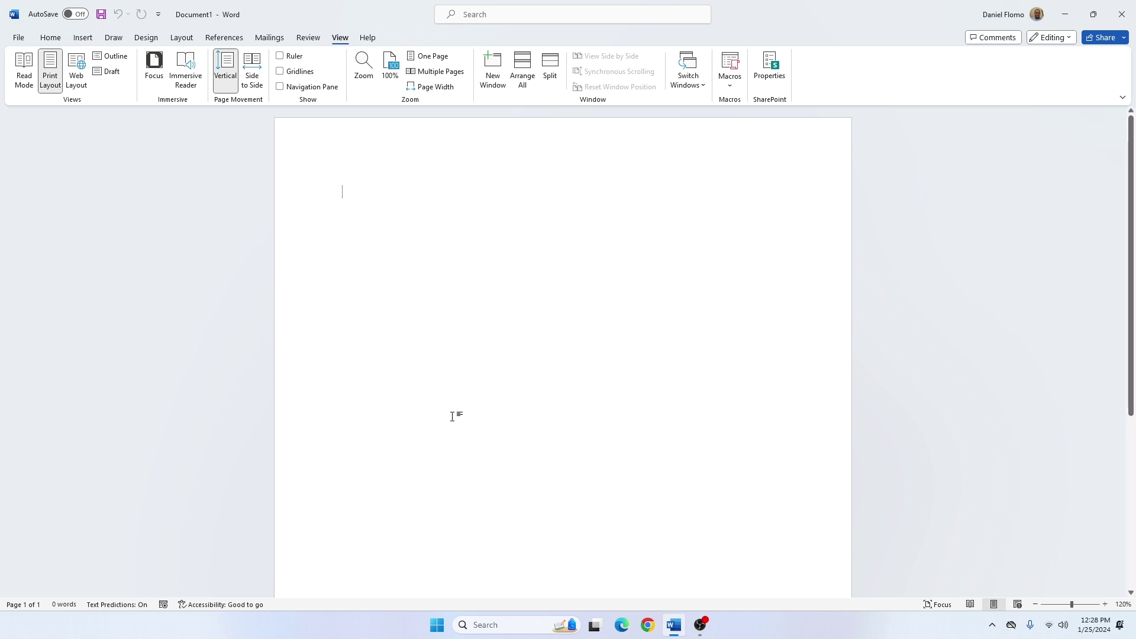
Step: Look through the help commands, including the Word for Windows training topics and the support contact option
click(368, 38)
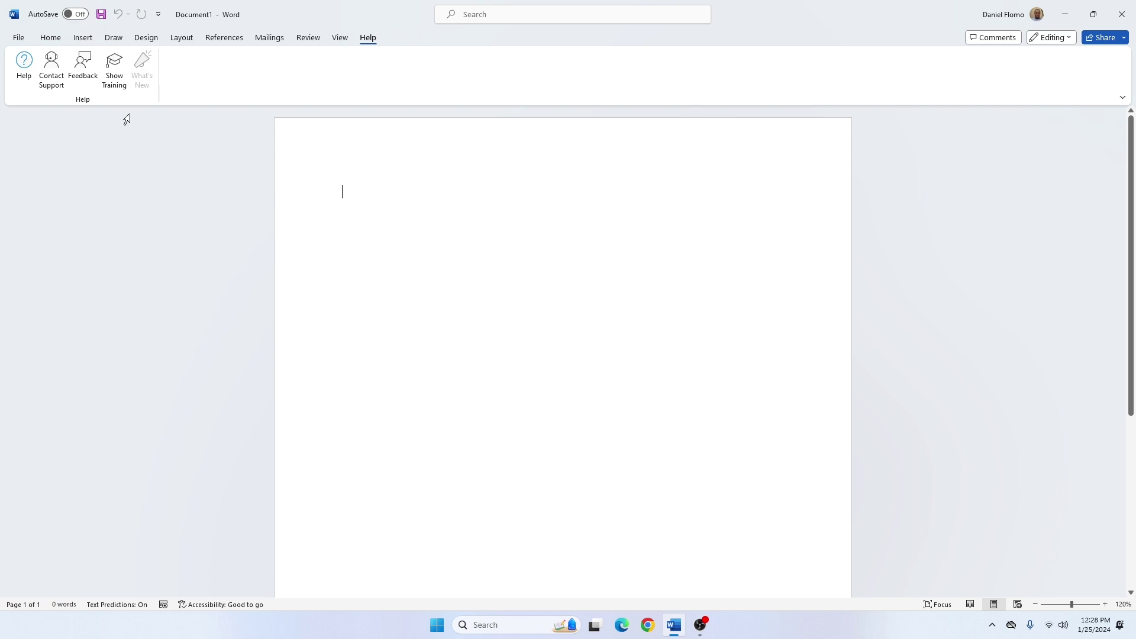
click(116, 89)
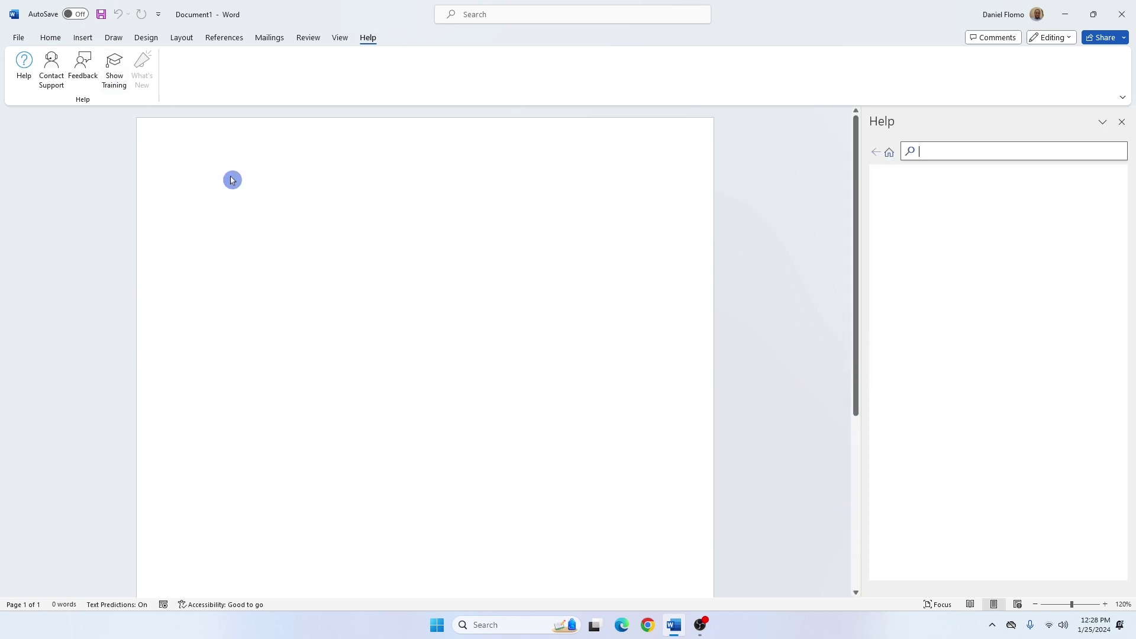
click(1062, 281)
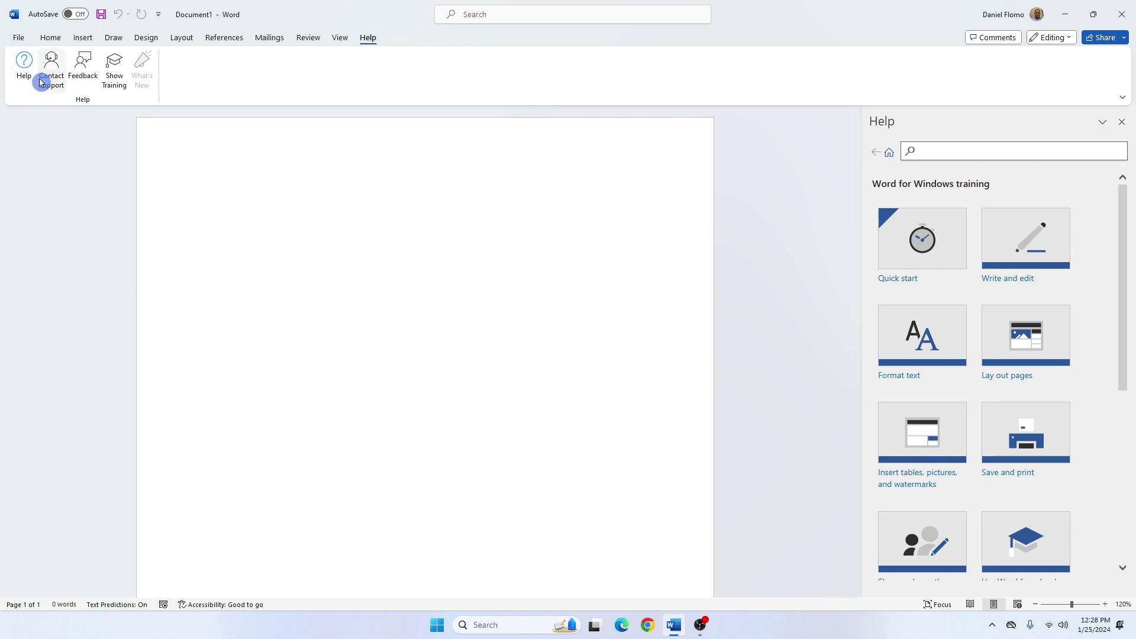
click(55, 88)
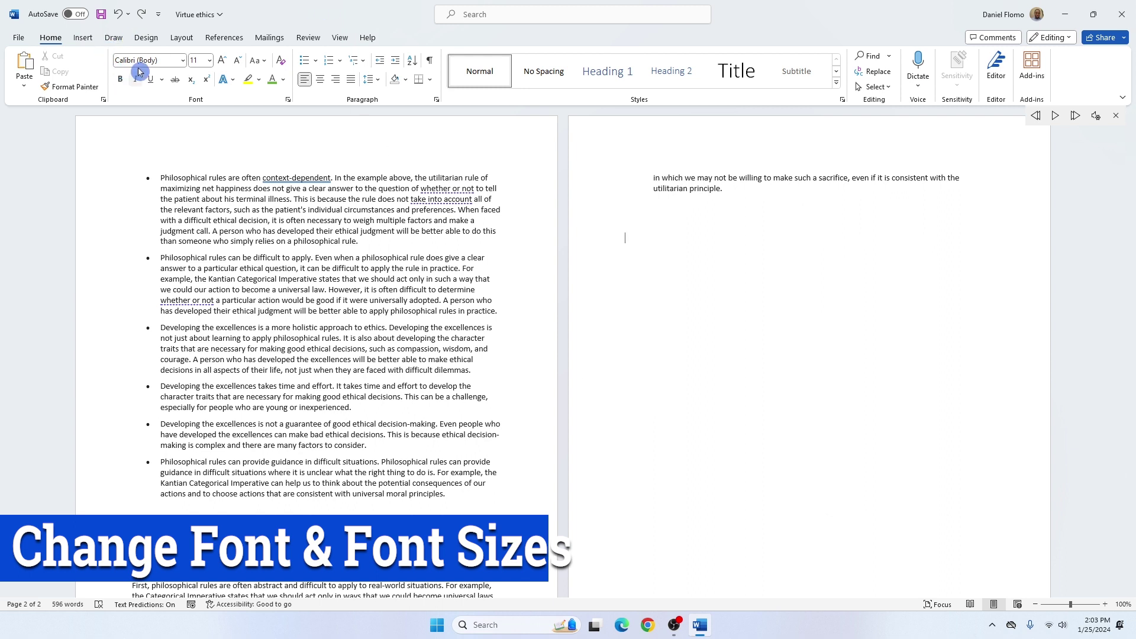
Step: Set the first bulleted paragraph of "Virtue ethics" to Times New Roman, size 18
click(210, 61)
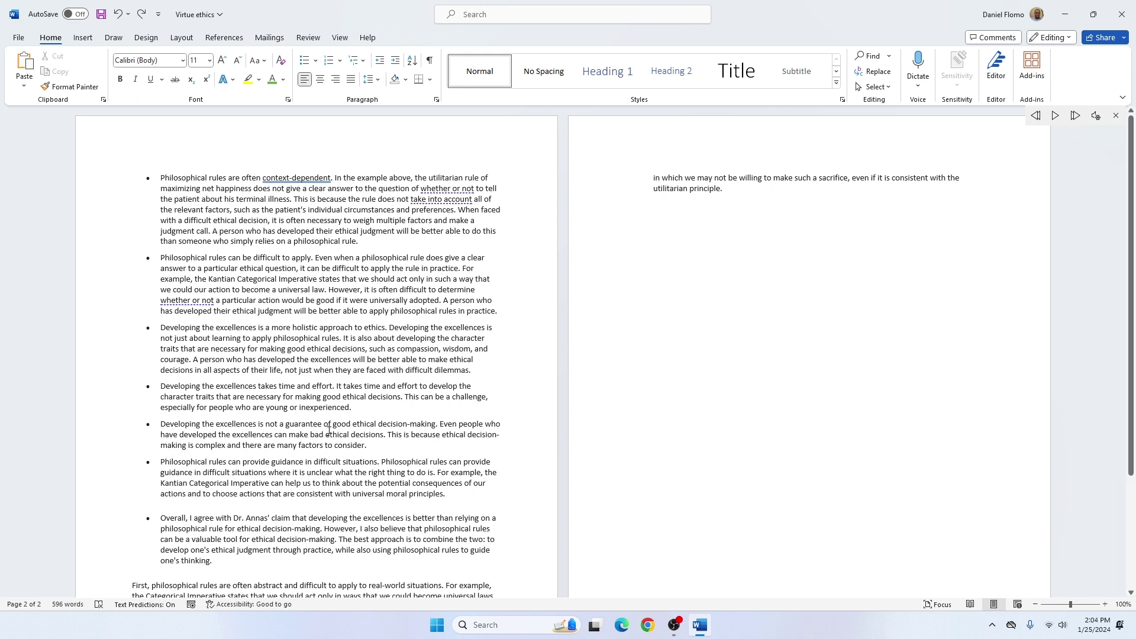
drag(160, 177, 341, 234)
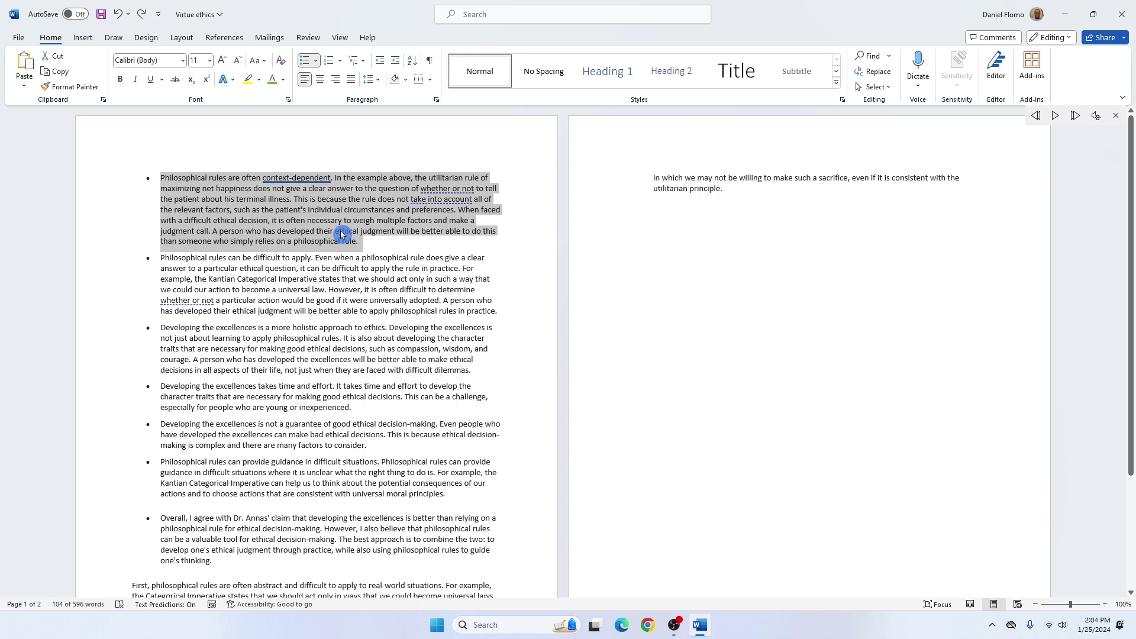
click(183, 60)
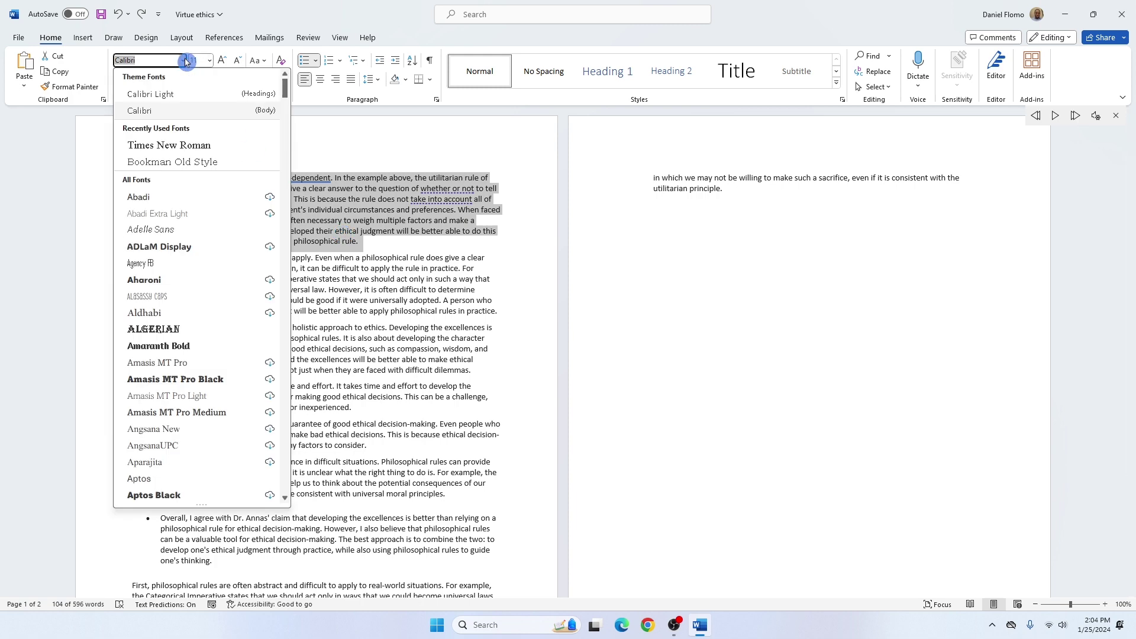
drag(285, 91, 397, 236)
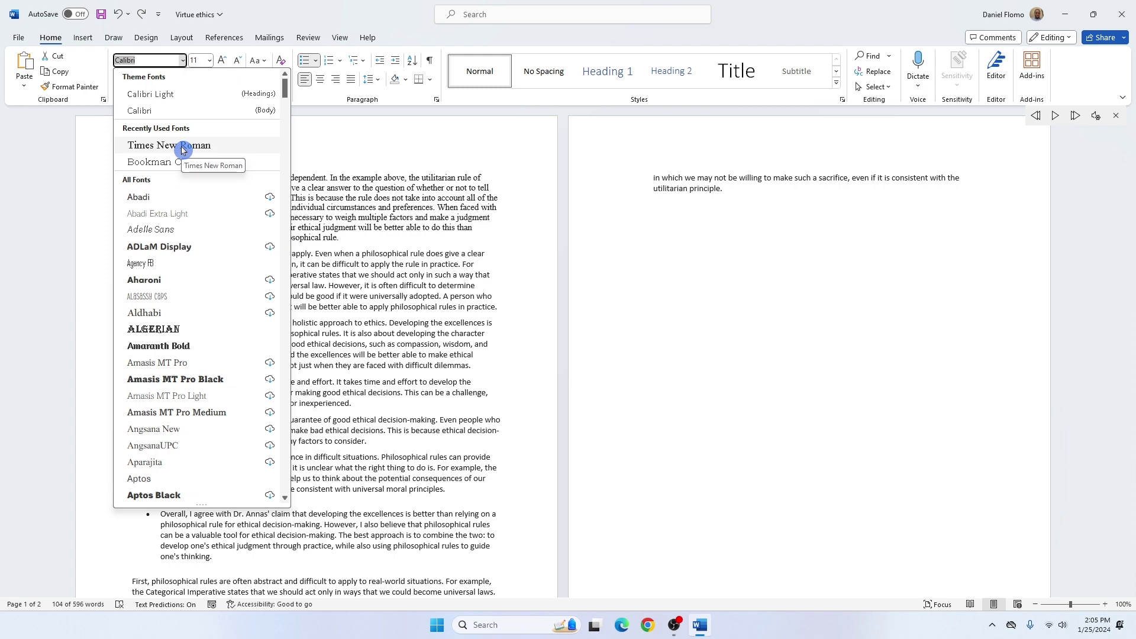
click(183, 146)
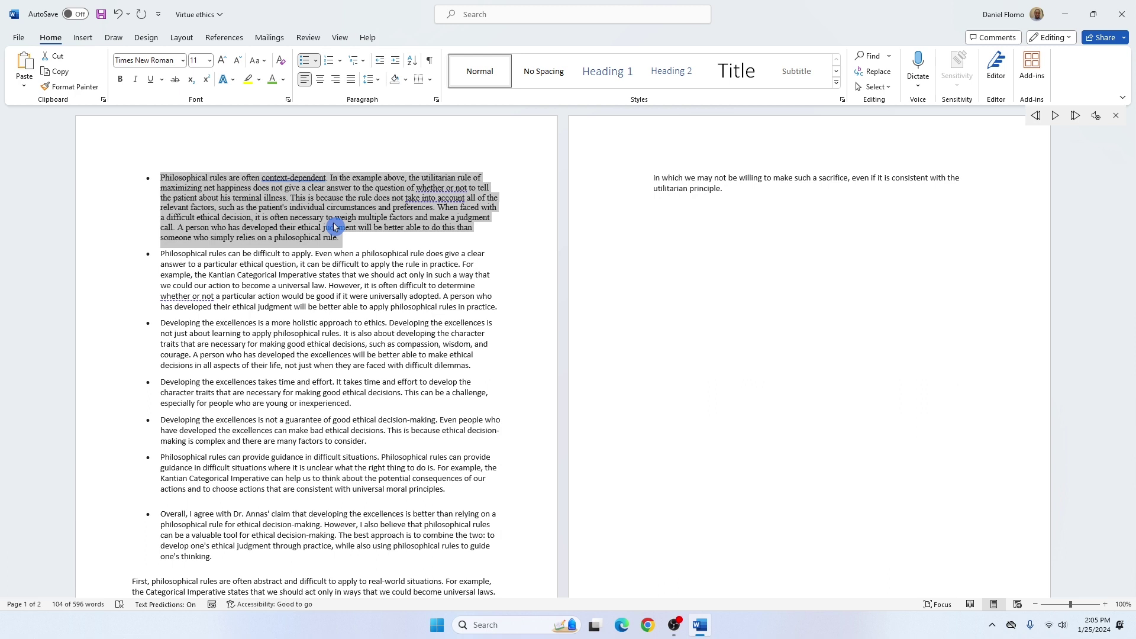
click(212, 62)
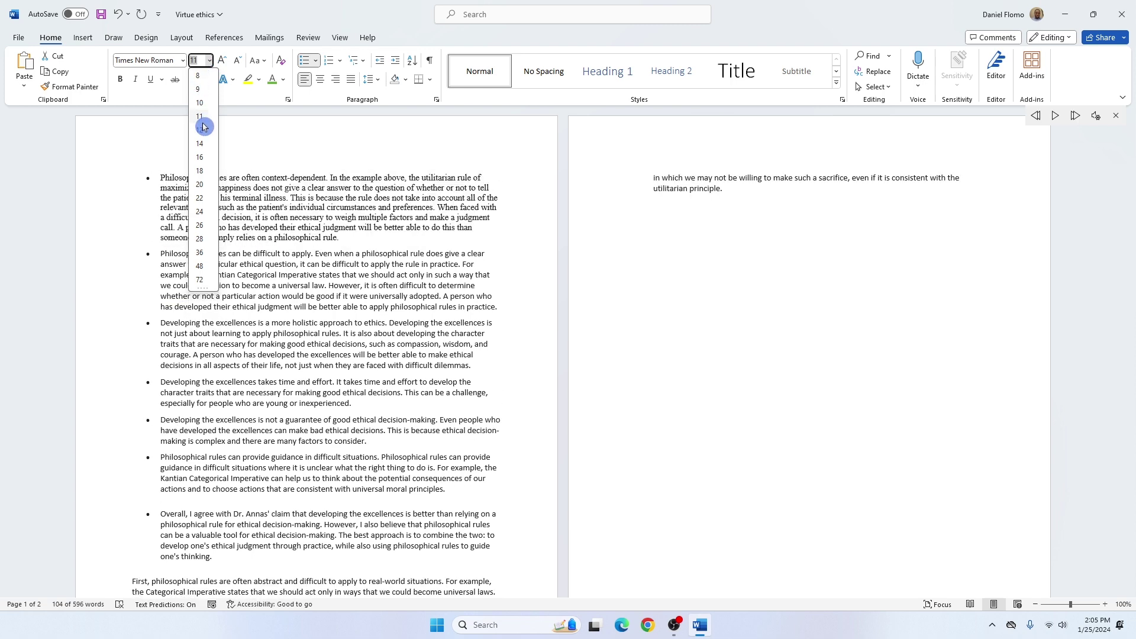
click(199, 164)
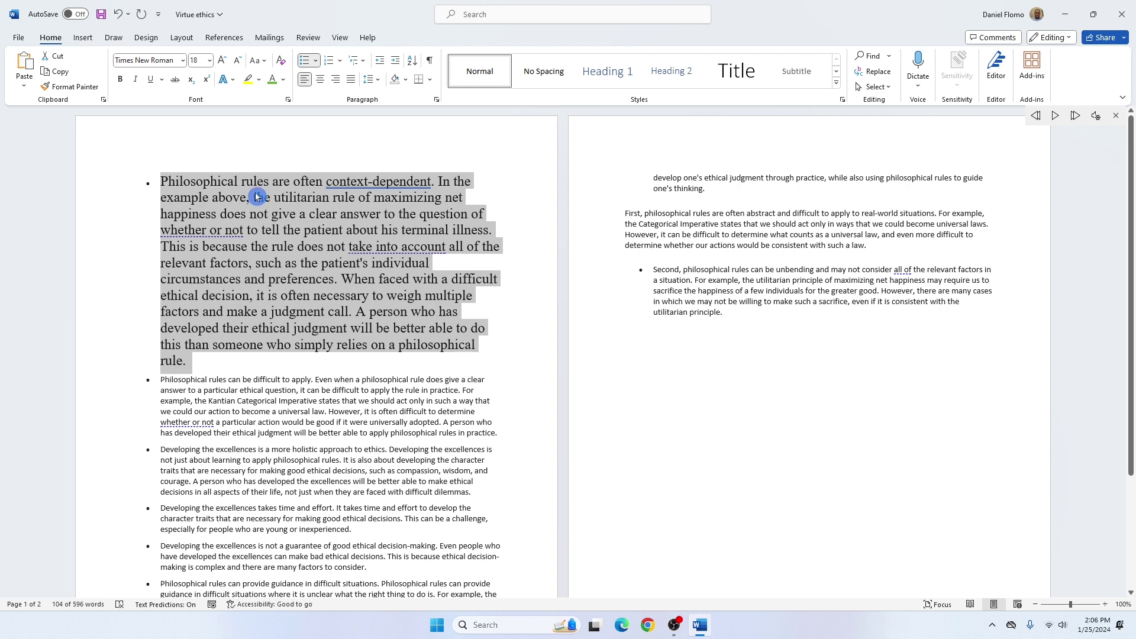
Step: Shrink the first paragraph's font in increments to 14, and grow it back to 18
click(240, 61)
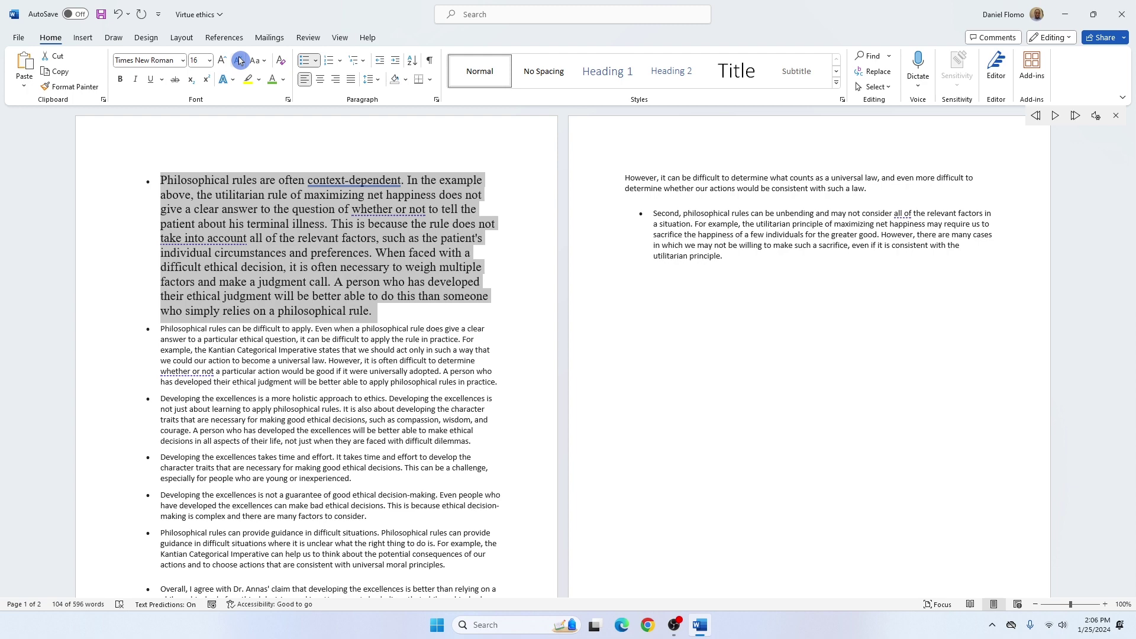
click(240, 61)
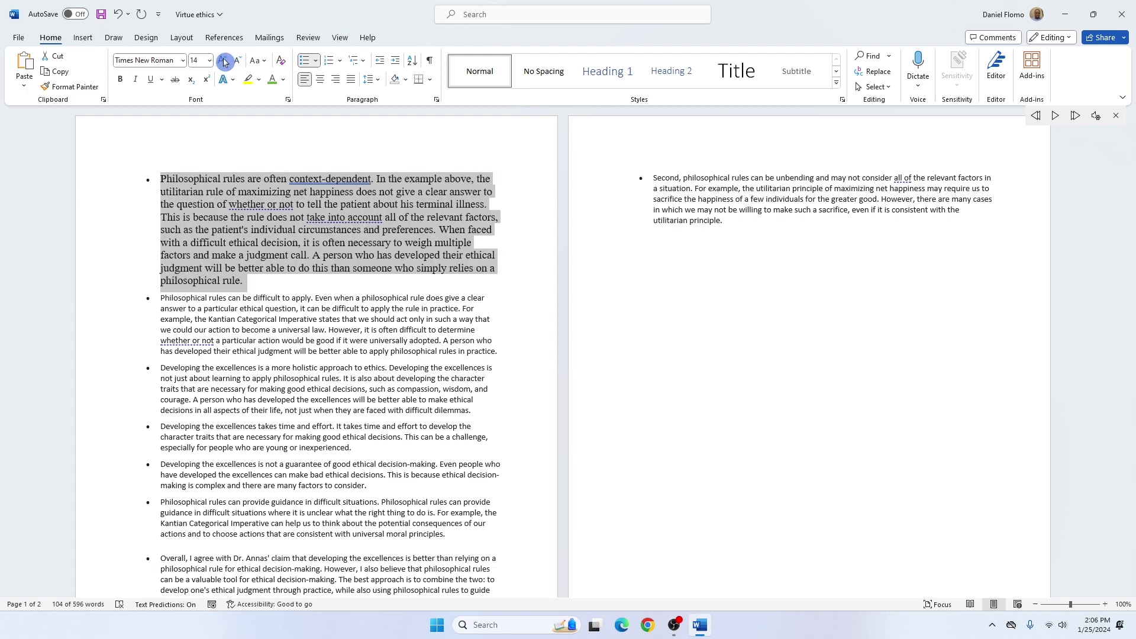
click(223, 61)
click(224, 61)
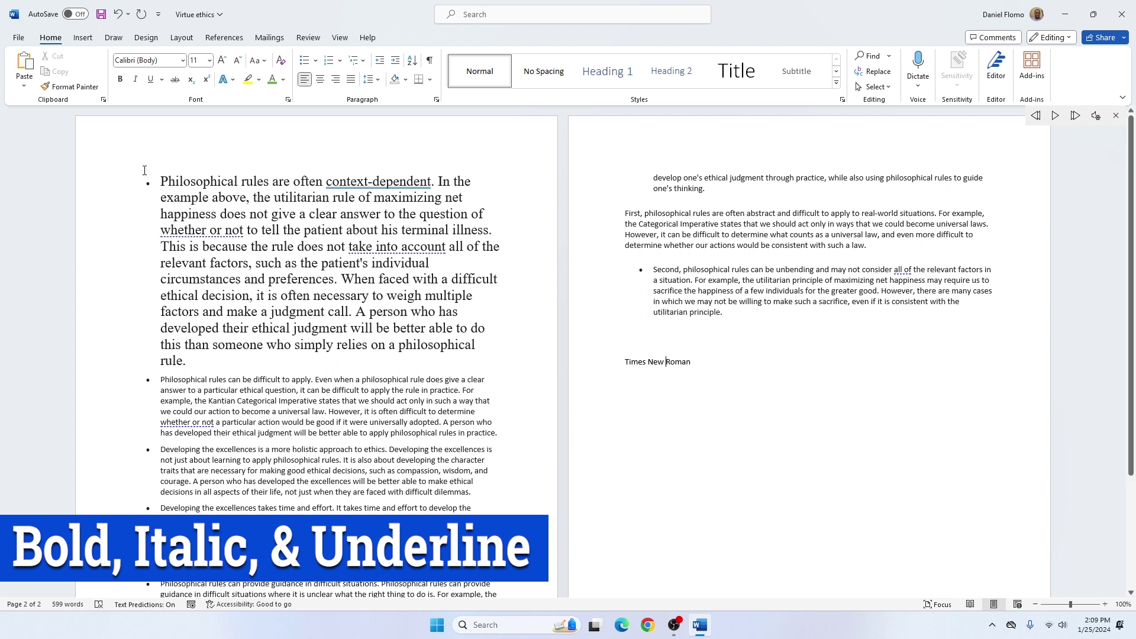
Step: Make the word "Philosophical" at the start of the first paragraph bold, italic and underlined
drag(161, 181, 240, 181)
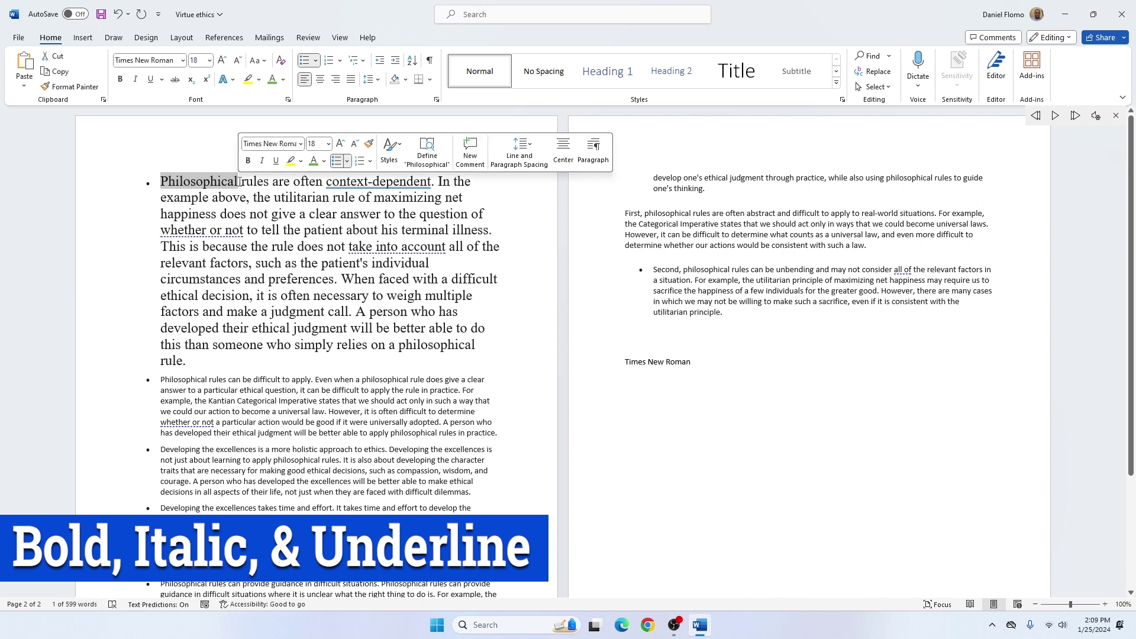
click(120, 83)
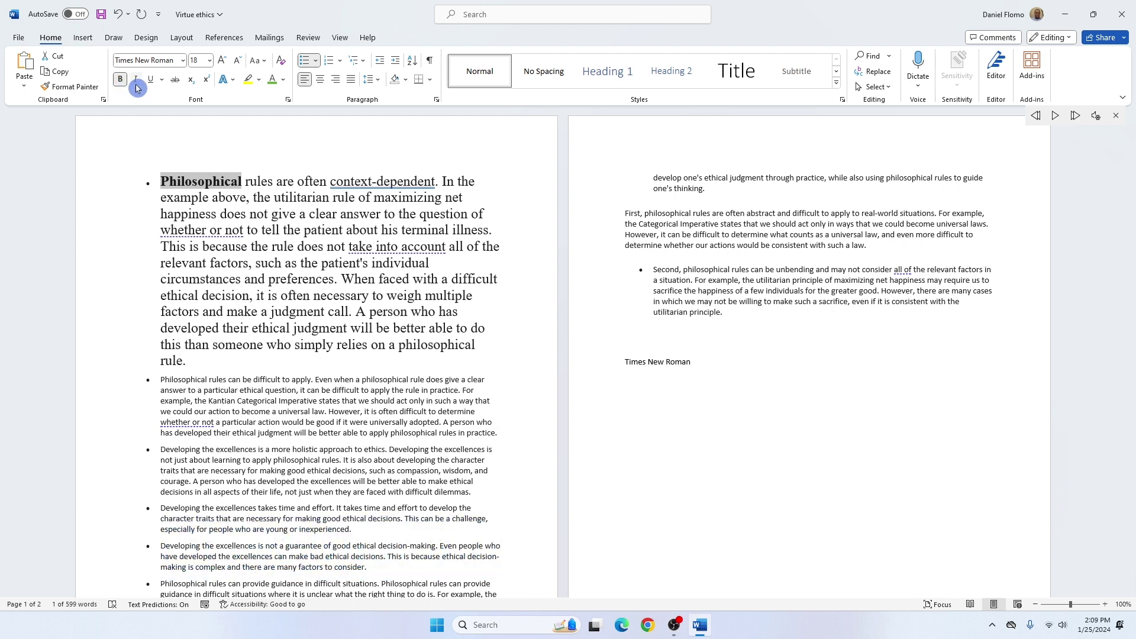
click(137, 88)
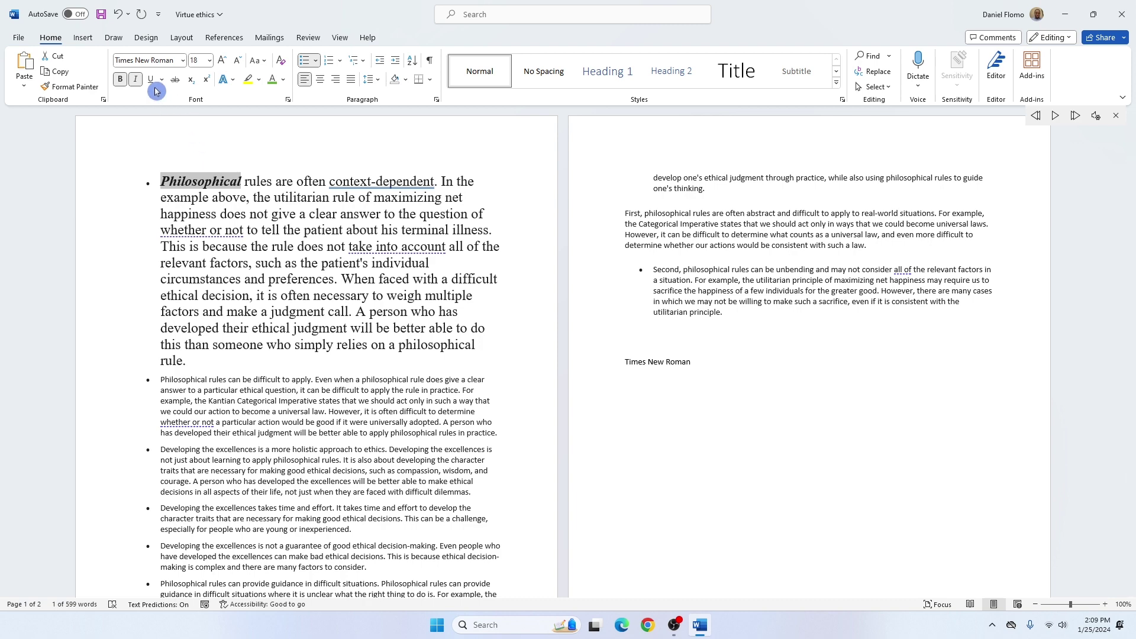
click(151, 81)
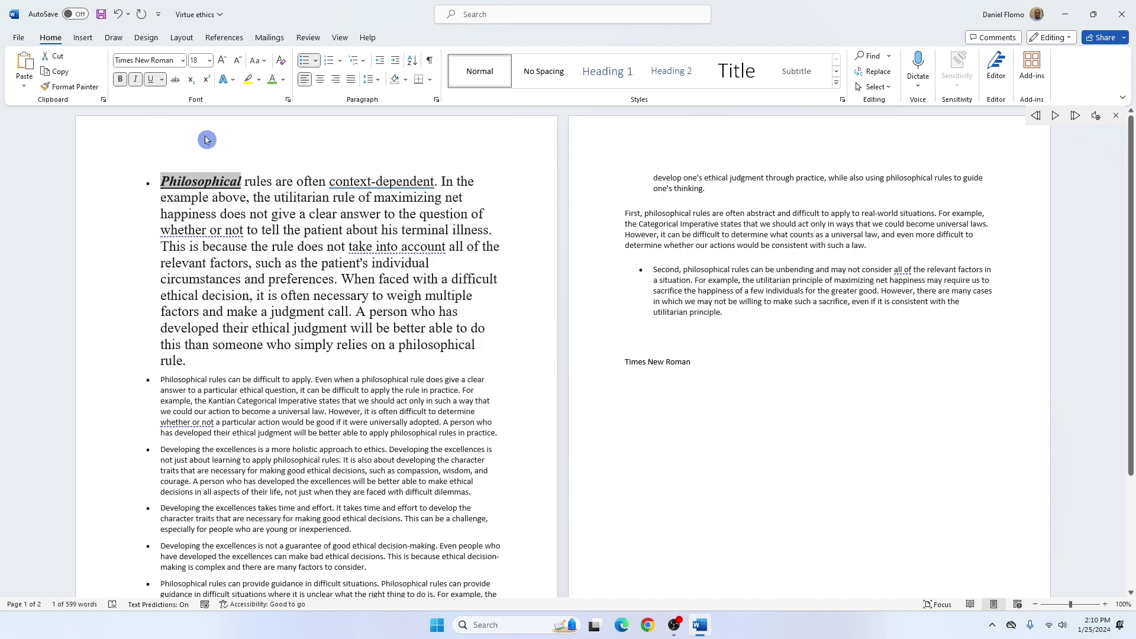
Step: Italicize and underline the first paragraph's last sentence, beginning "A person who has developed their ethical judgment"
drag(356, 312, 530, 371)
key(ctrl+i)
key(ctrl+u)
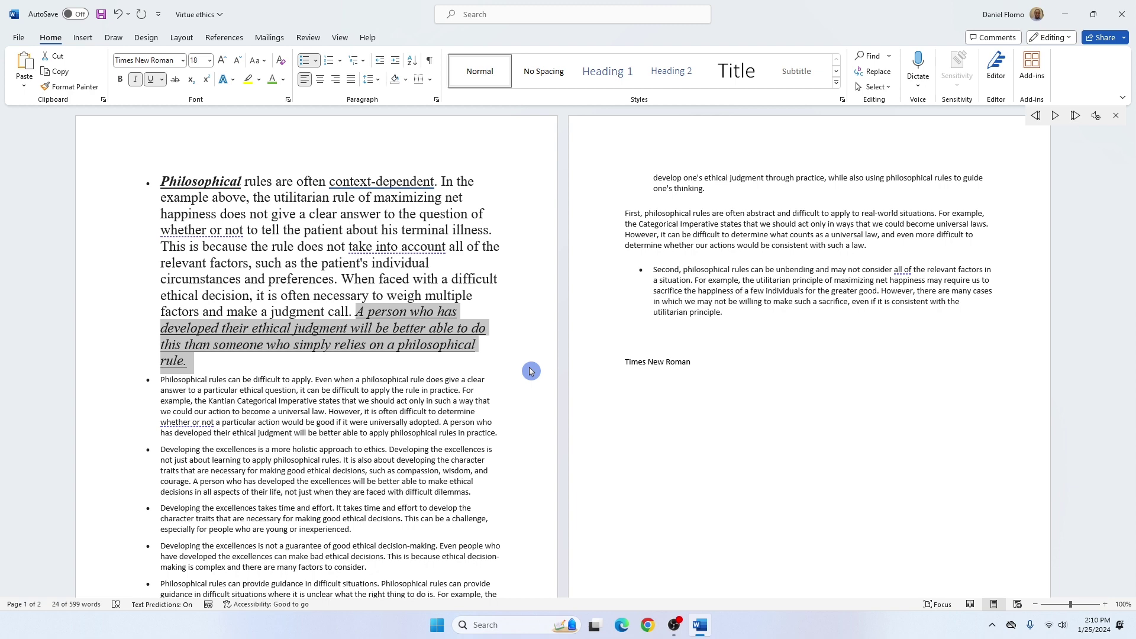
Step: Remove the italics from the first paragraph's last sentence and toggle its underline off and on
click(135, 84)
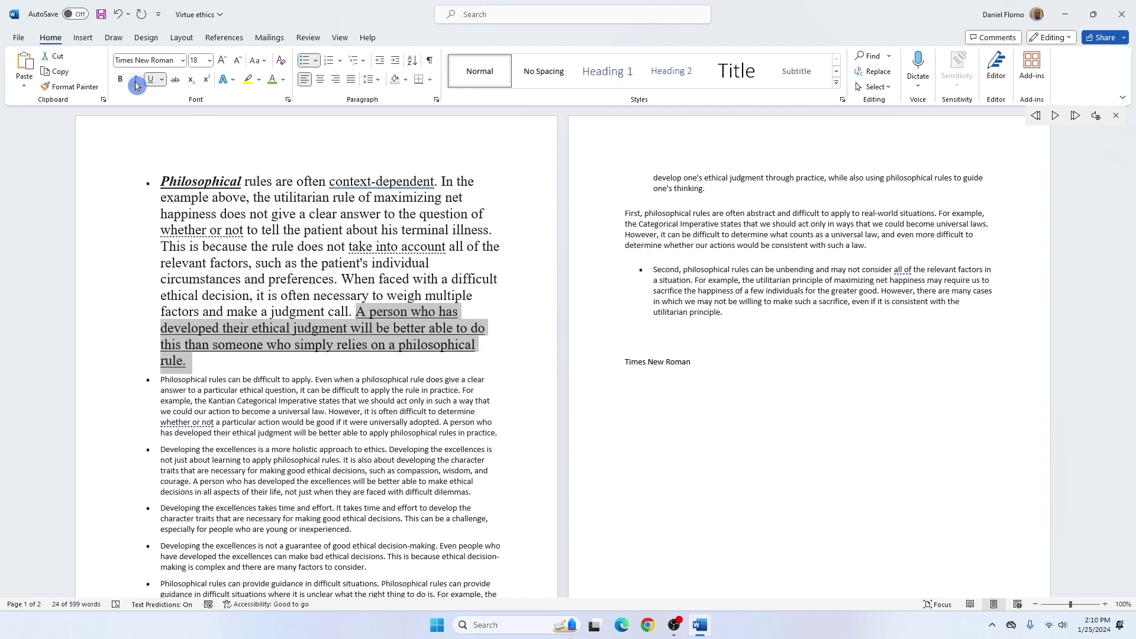
click(154, 83)
click(154, 83)
click(154, 84)
click(154, 84)
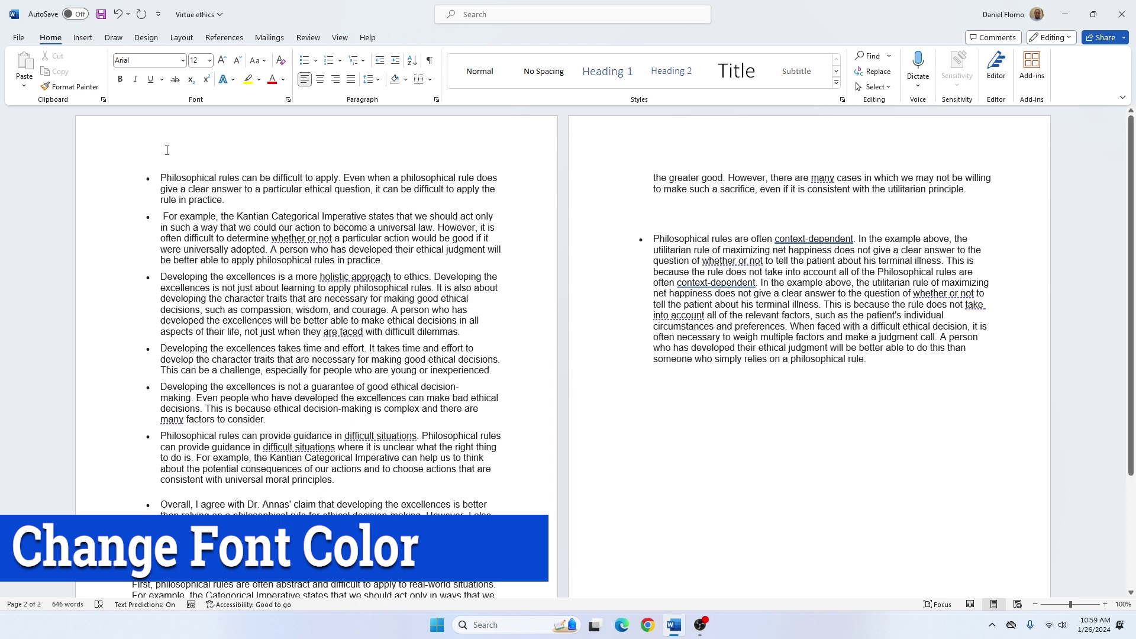
Step: Change the first bulleted paragraph's font color to the green theme color through the Font dialog
drag(166, 177, 234, 200)
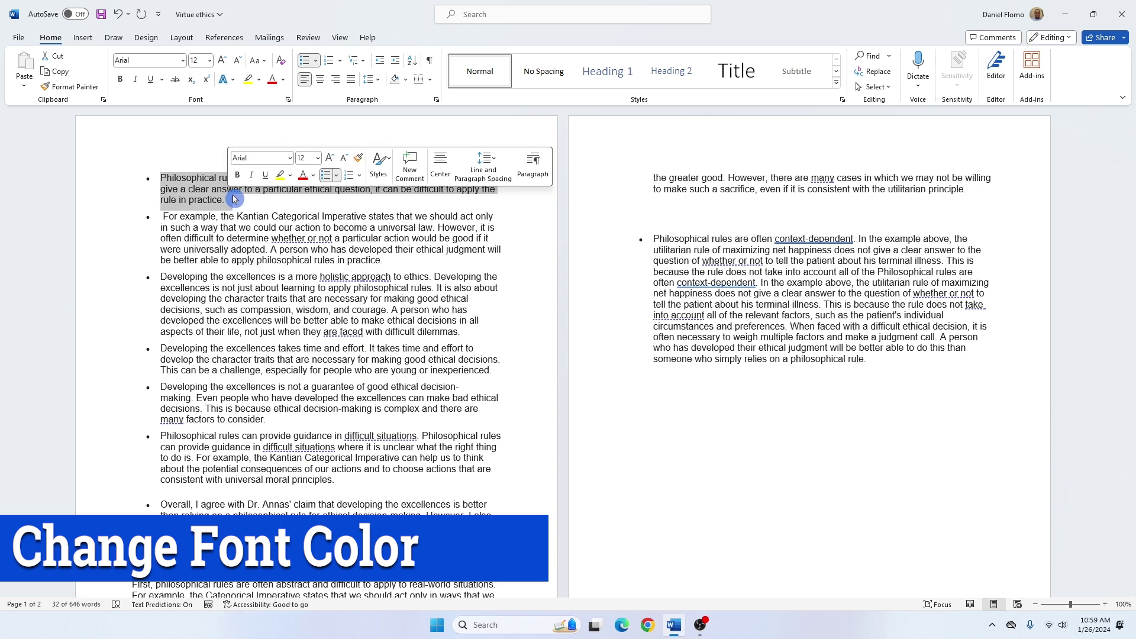
click(288, 103)
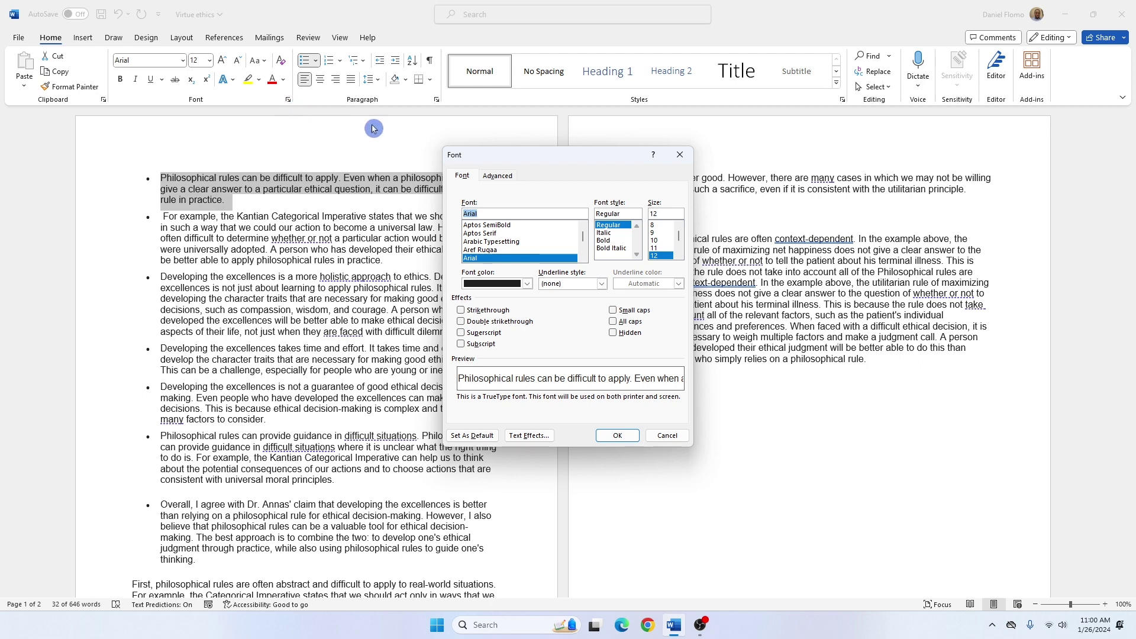
click(527, 285)
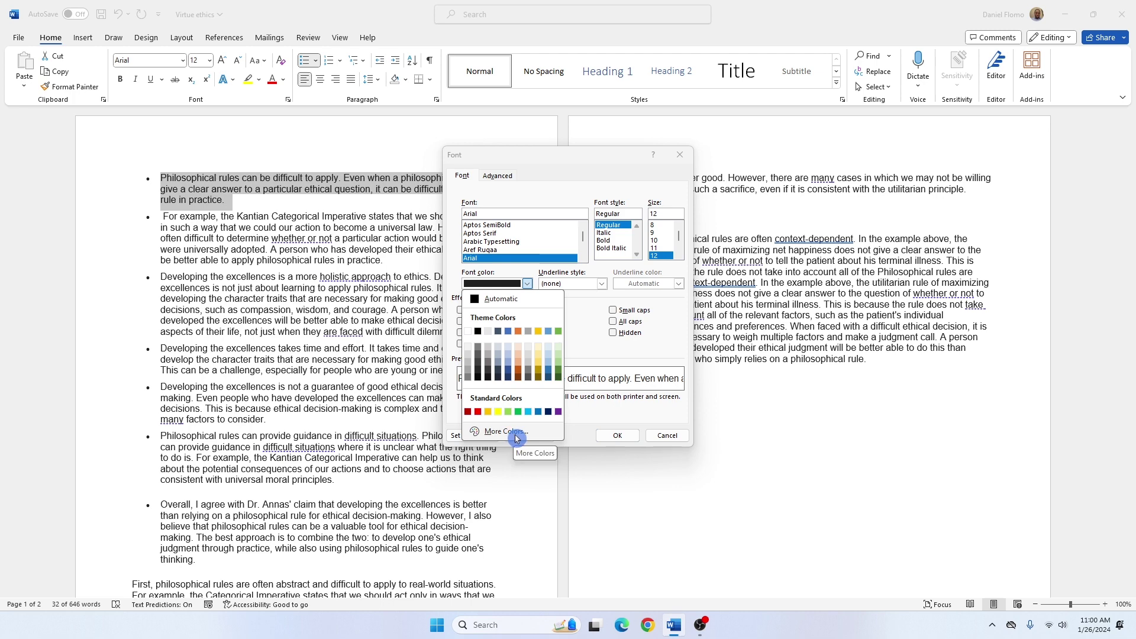
click(559, 331)
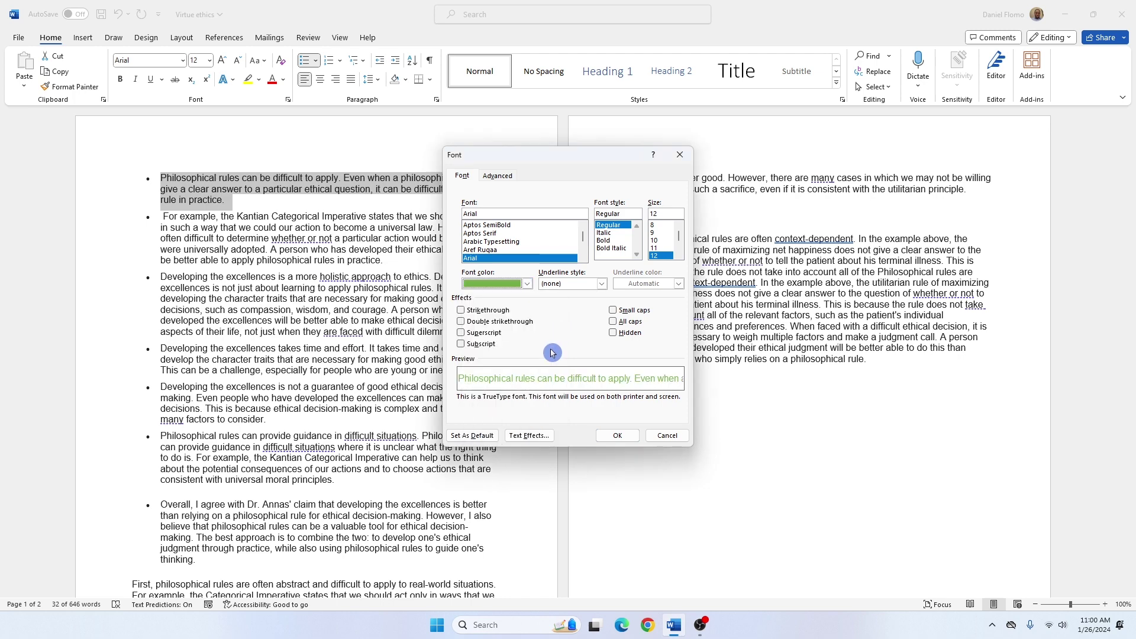
click(619, 436)
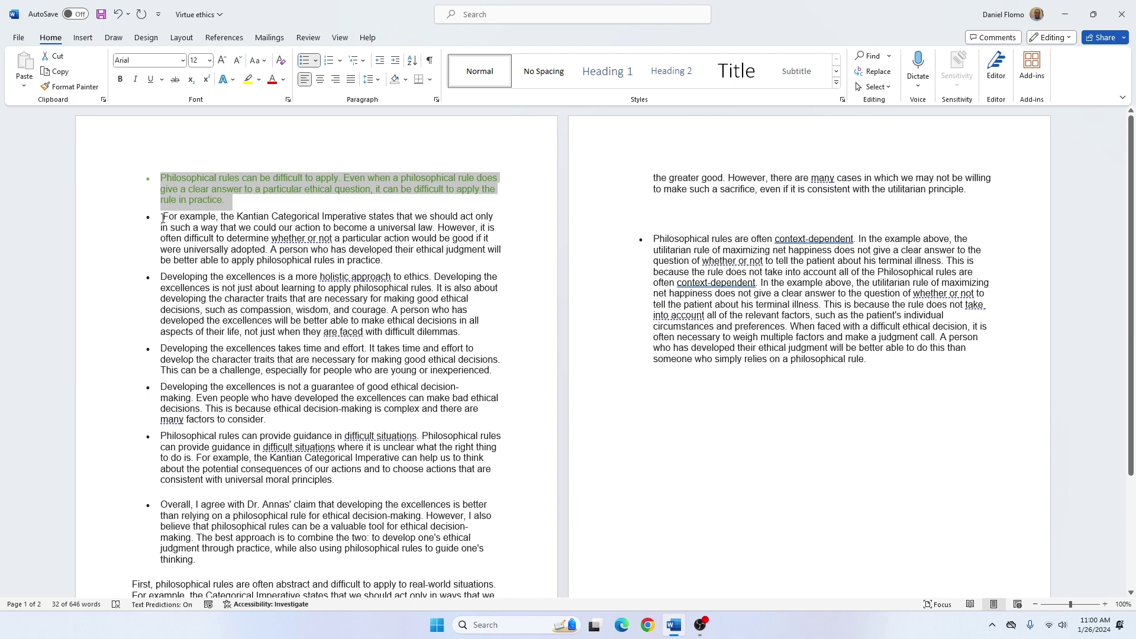
Step: Color the second bulleted paragraph's text from "For example" to "were universally" with the orange theme color
drag(162, 216, 229, 249)
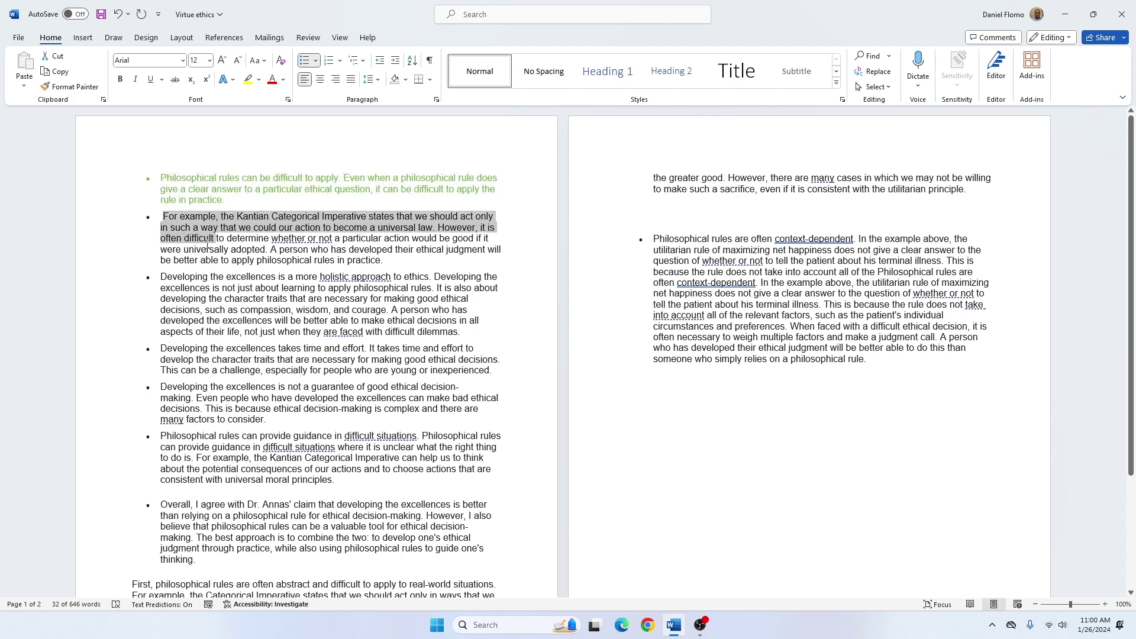
click(283, 81)
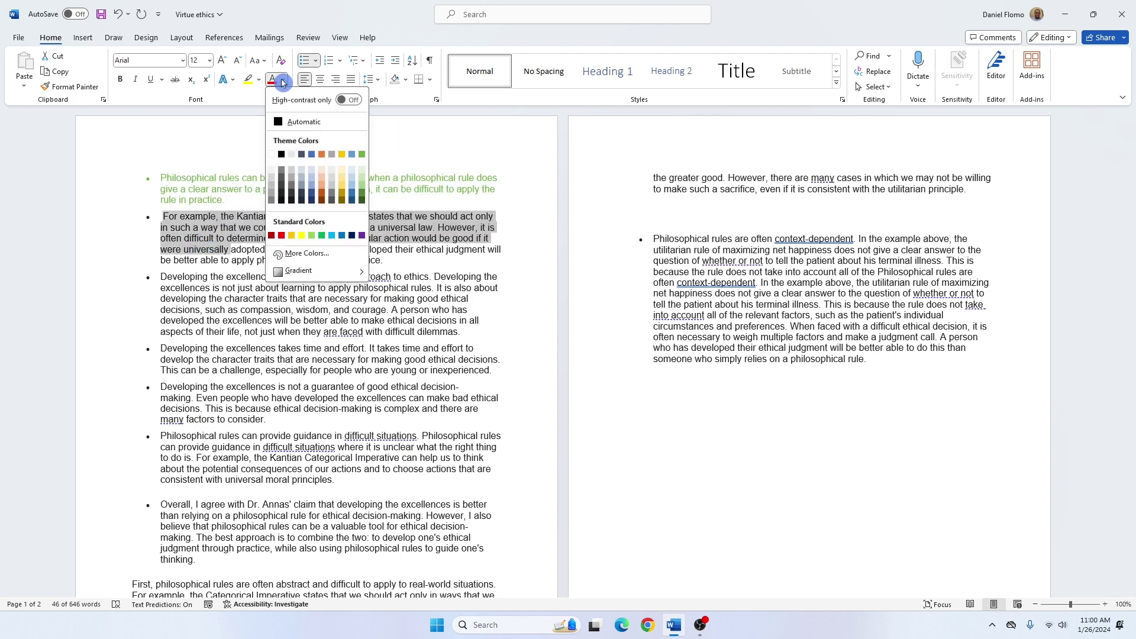
click(322, 155)
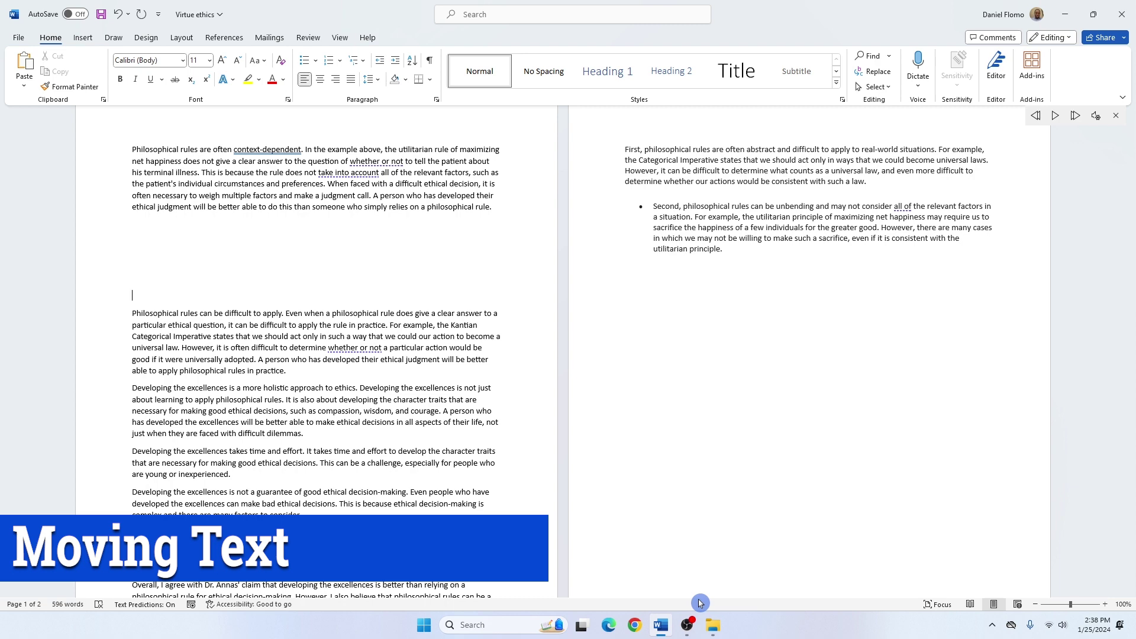
Step: Split the first paragraph after "his terminal illness." and move its opening part below the paragraph beginning "This is because"
click(200, 172)
key(Return)
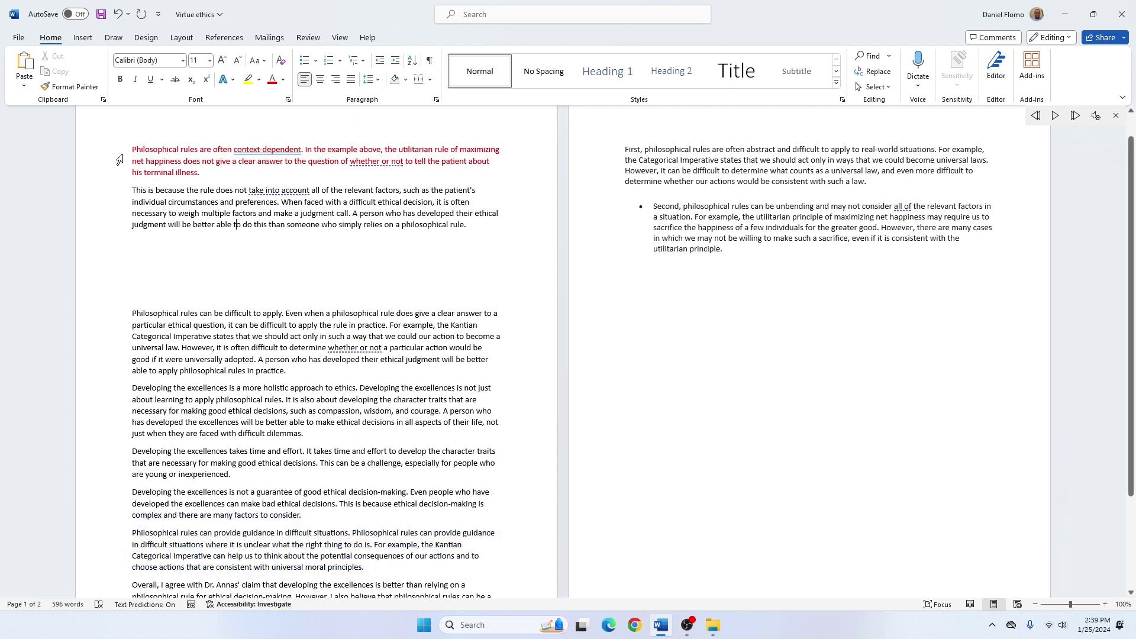
drag(131, 149, 200, 174)
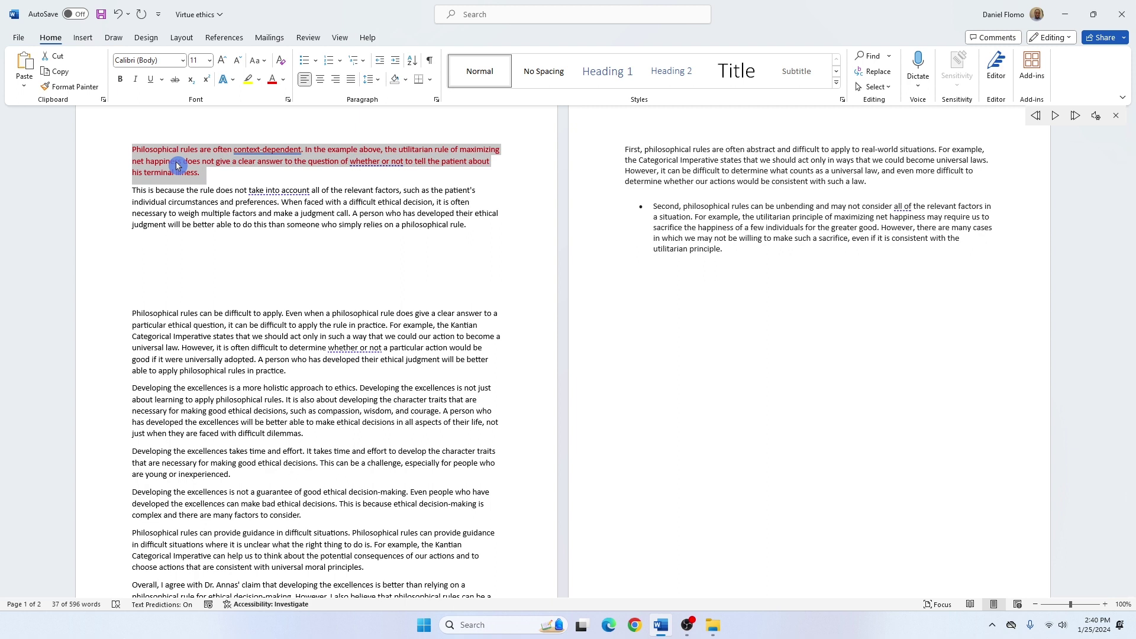
drag(178, 166, 147, 254)
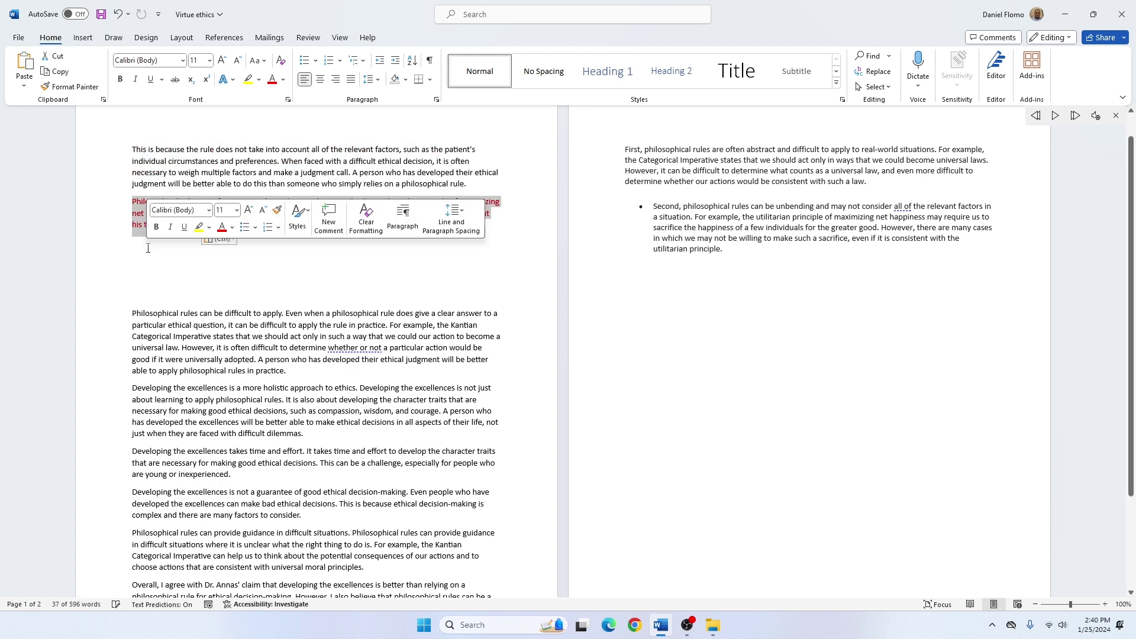
click(319, 281)
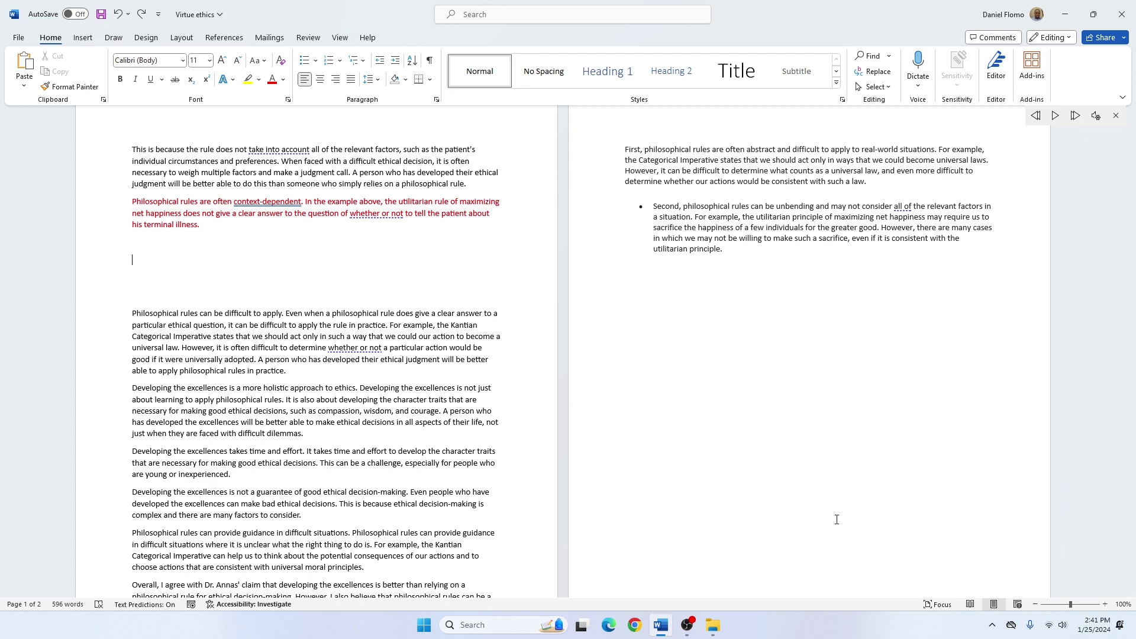
Step: Cut the red paragraph beginning "Philosophical rules are often" and paste it below the bulleted paragraph on page 2
drag(132, 201, 229, 249)
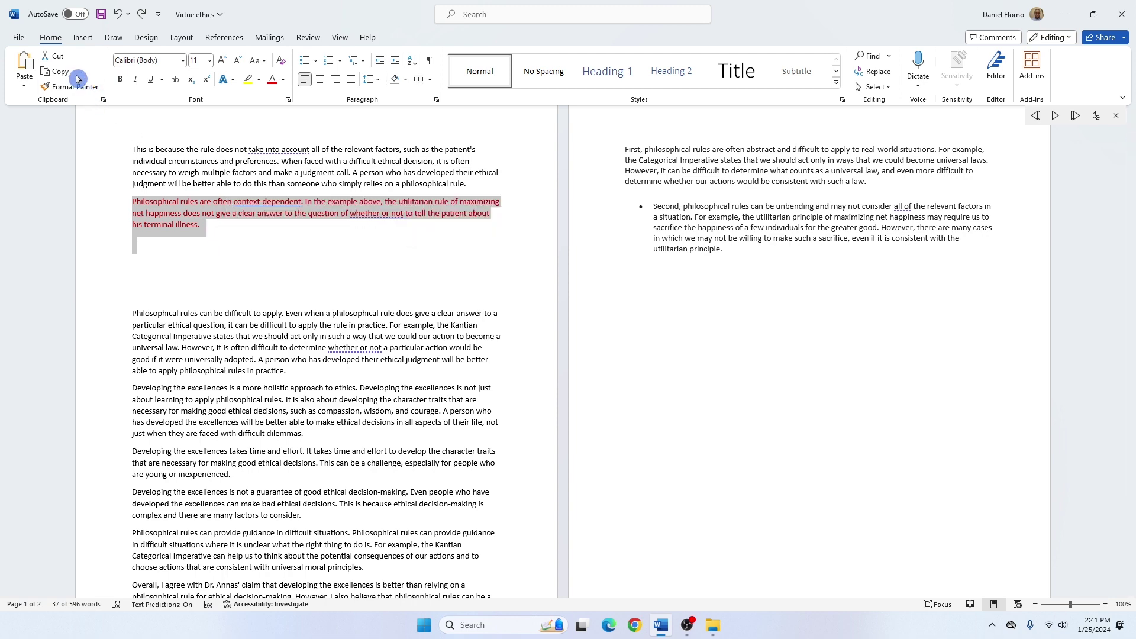
click(65, 59)
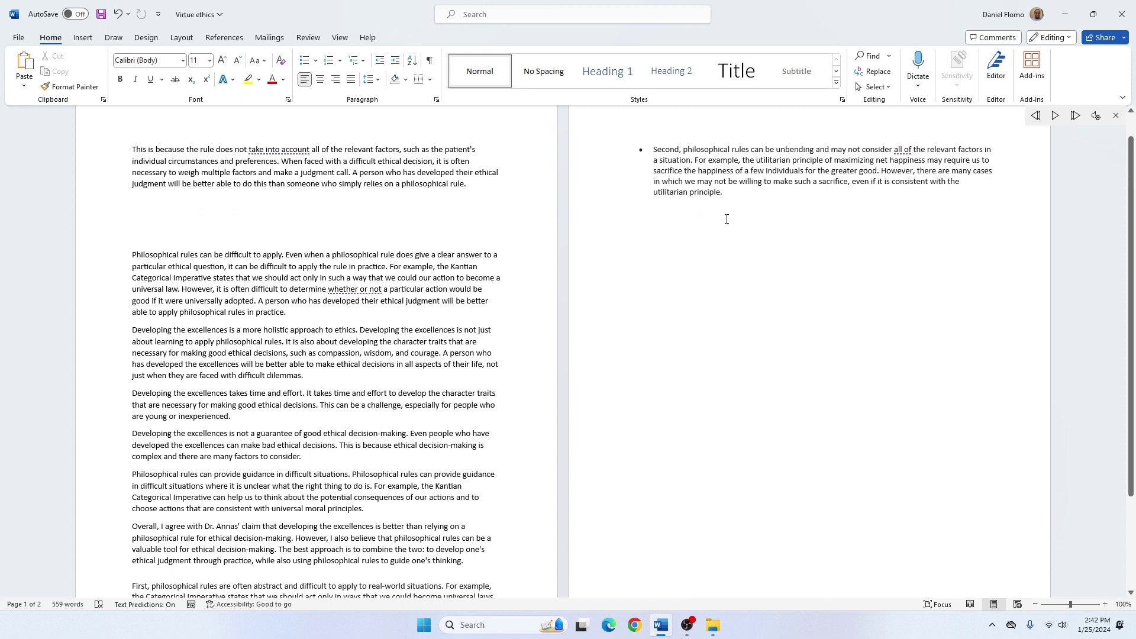
click(649, 225)
click(24, 86)
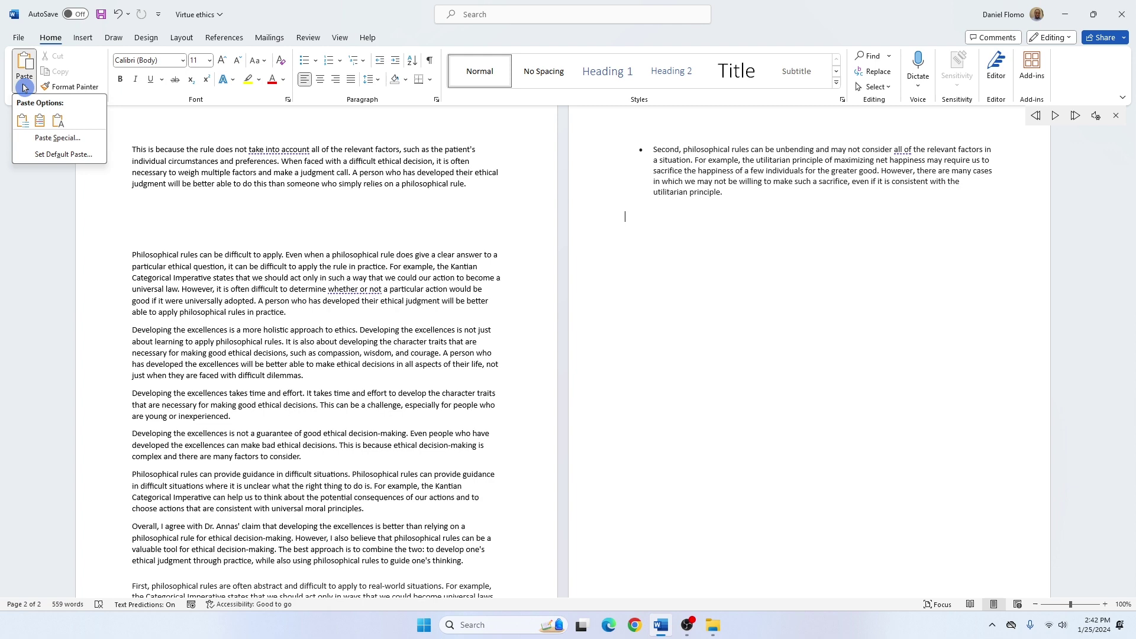
click(18, 121)
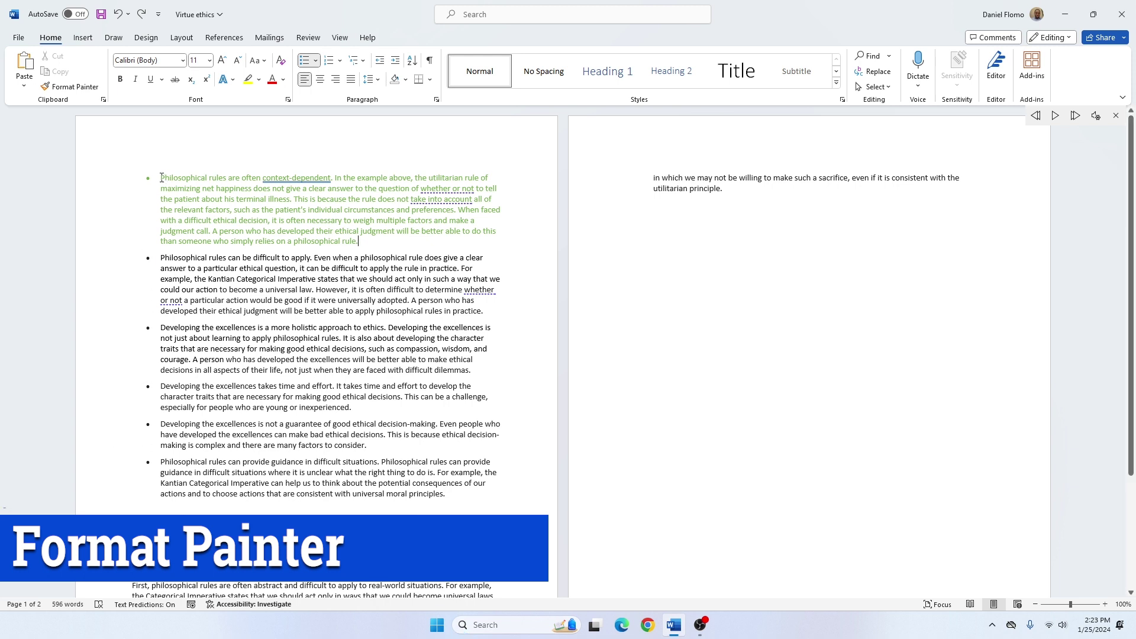
Step: Copy the green first bulleted paragraph's formatting onto the third bulleted paragraph with Format Painter, and undo it
mouse_move(173, 179)
mouse_down()
mouse_move(414, 231)
mouse_move(364, 242)
mouse_up()
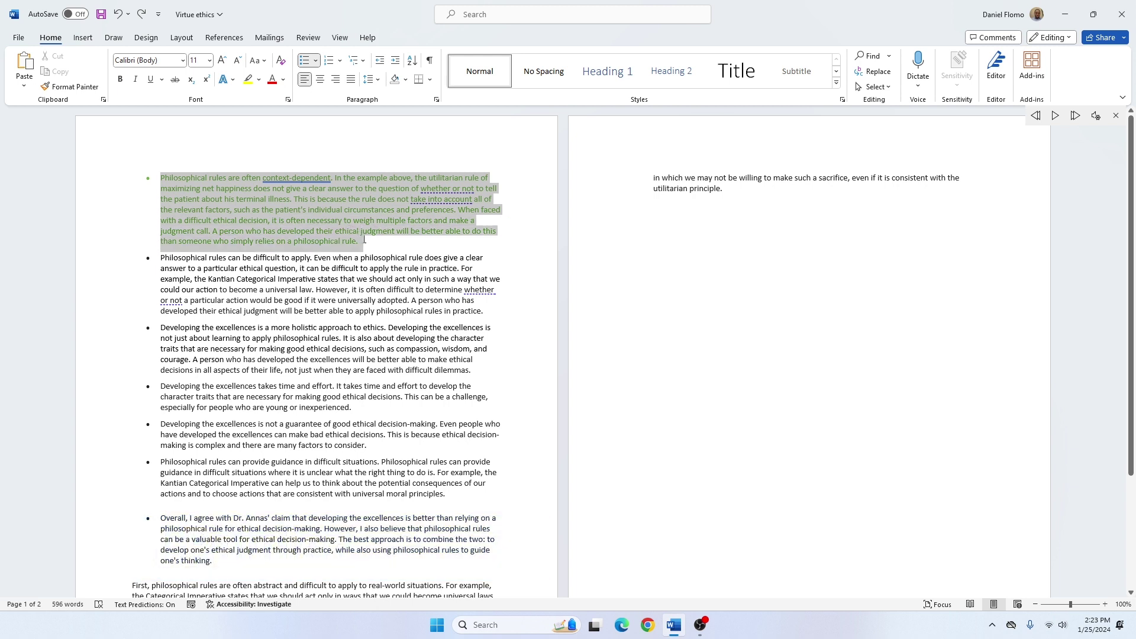
drag(363, 239, 364, 241)
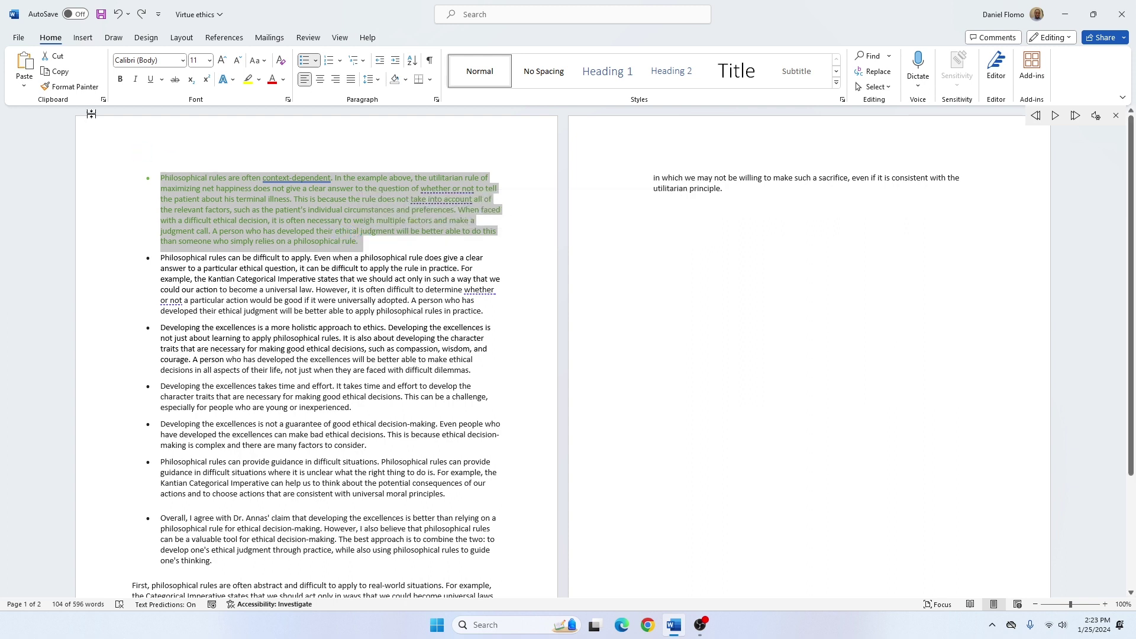
click(86, 93)
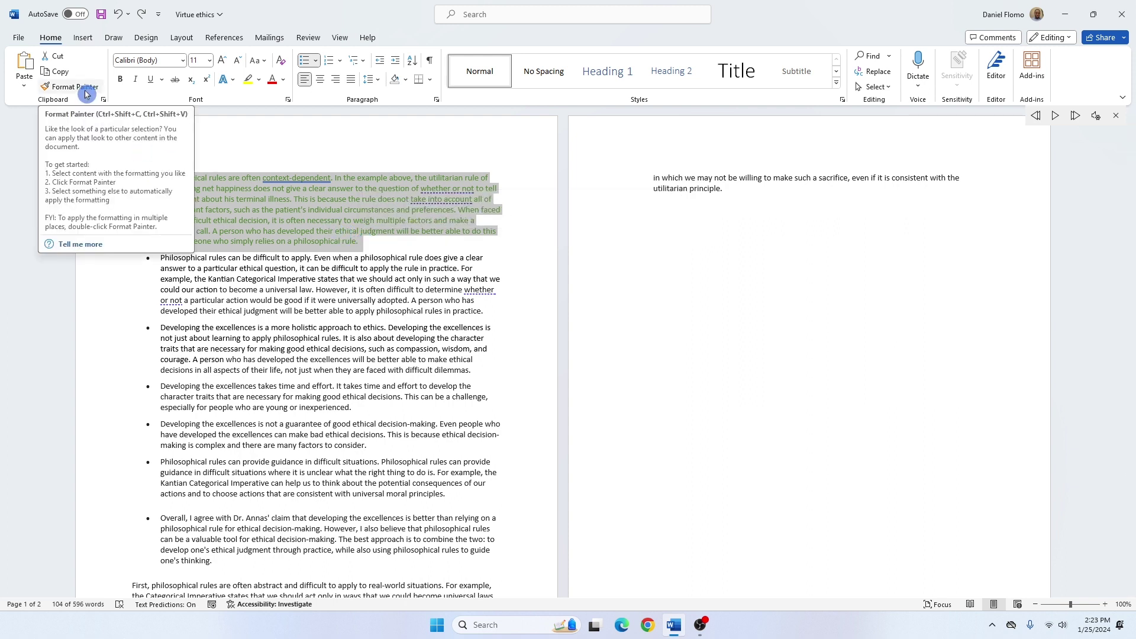
click(86, 94)
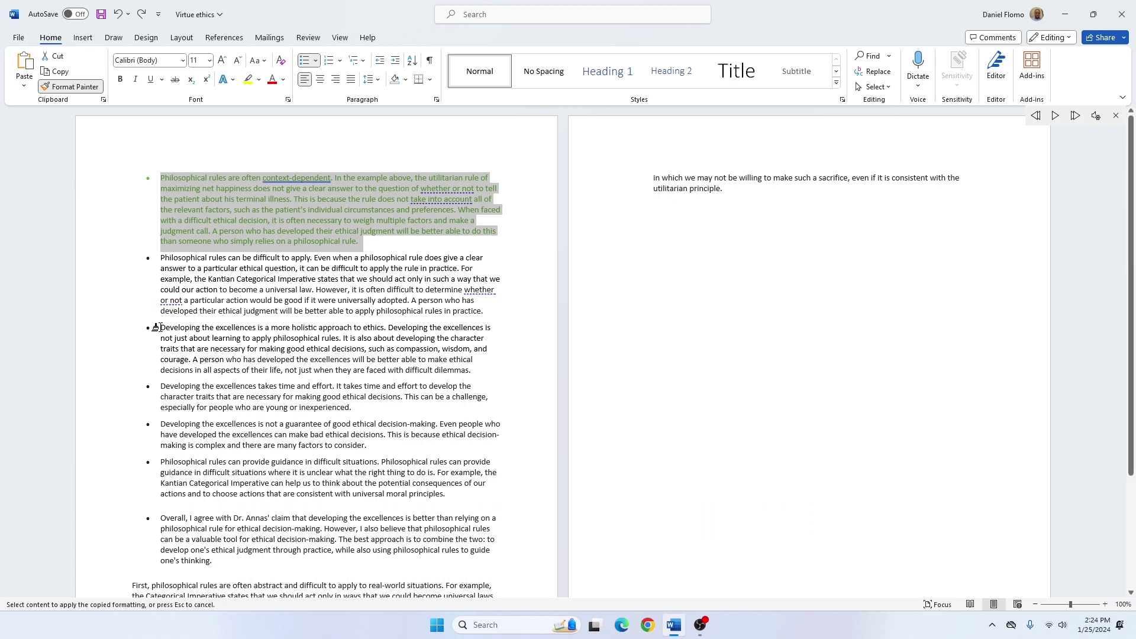
drag(156, 327, 480, 376)
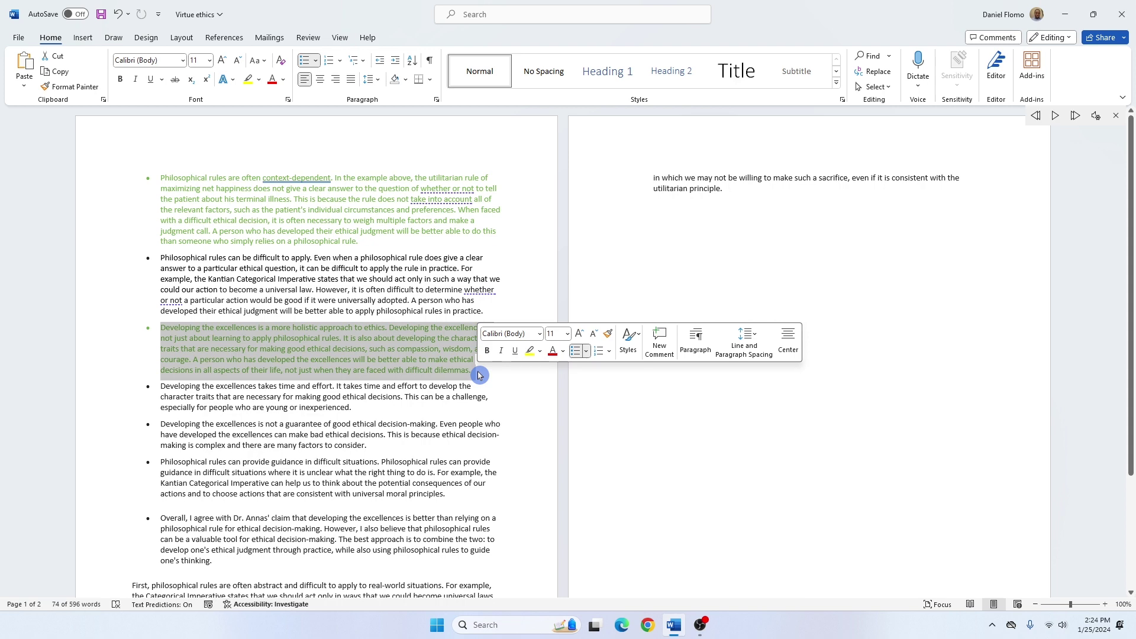
key(ctrl+z)
click(366, 242)
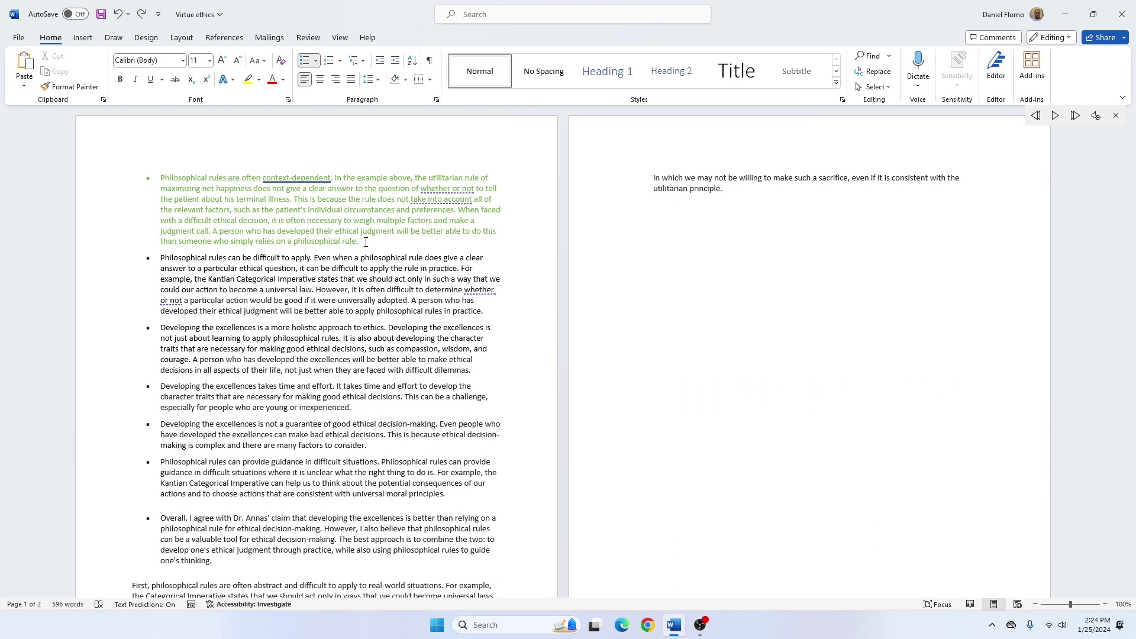
Step: Use a locked Format Painter to copy the first bullet's green formatting to most of the third bullet and all of the fifth and last bullets
drag(159, 178, 247, 227)
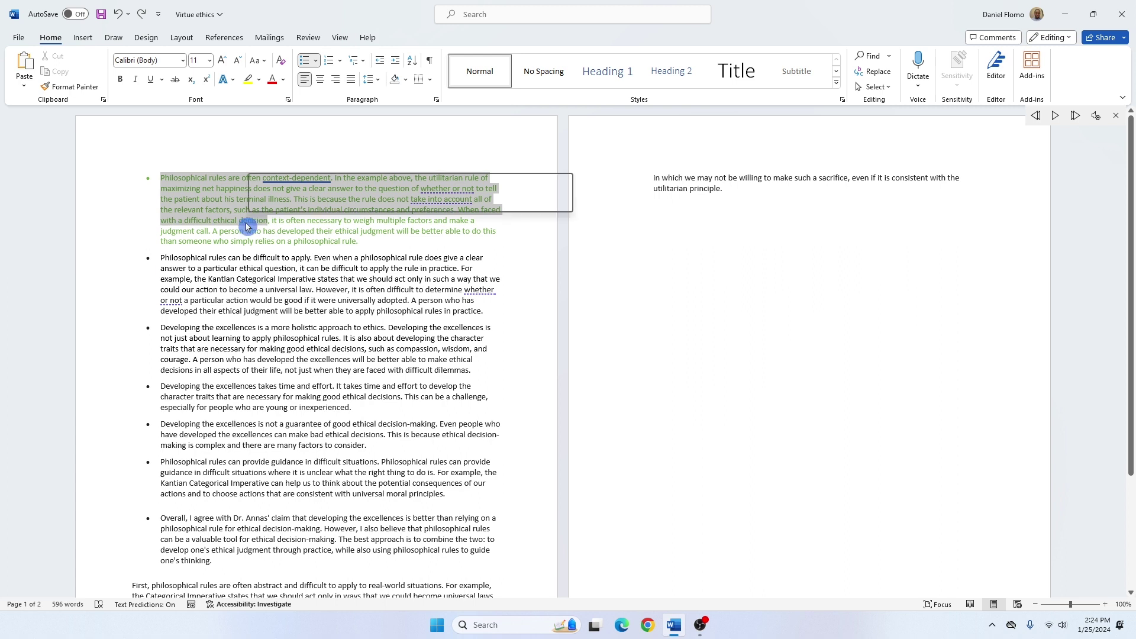
click(81, 93)
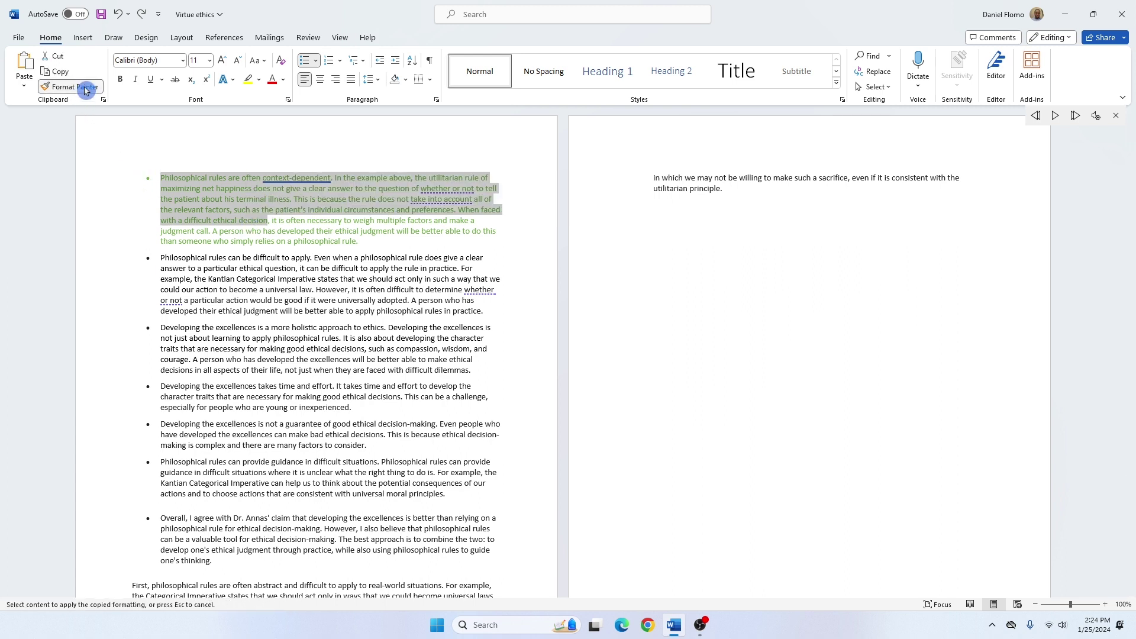
drag(158, 327, 358, 367)
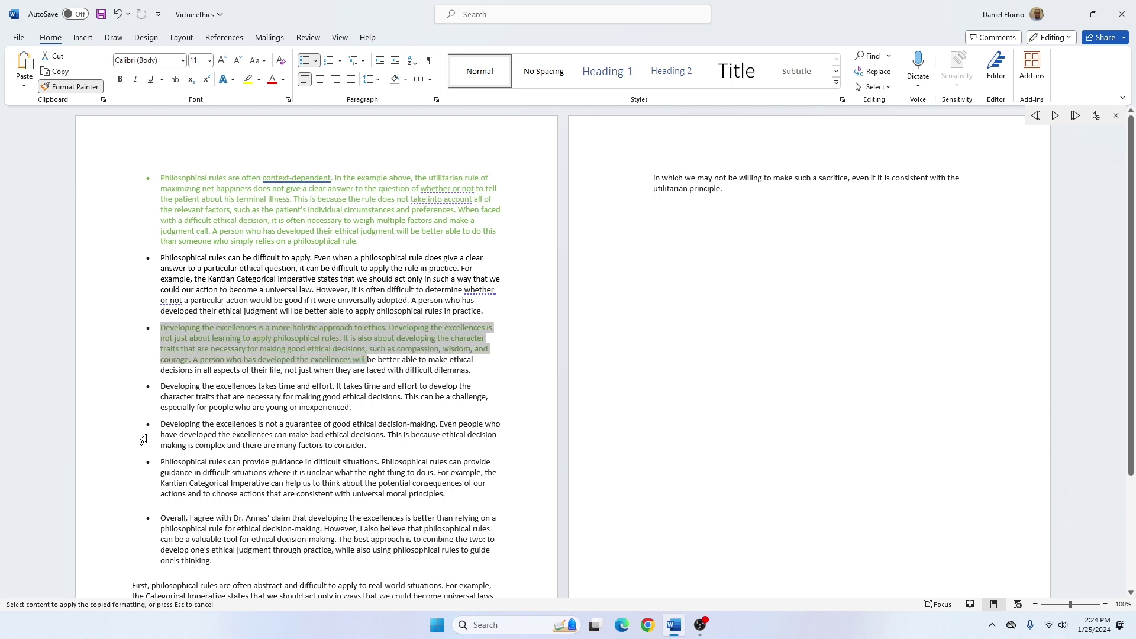
mouse_move(159, 424)
mouse_down()
mouse_move(384, 435)
mouse_move(368, 445)
mouse_up()
mouse_move(157, 519)
mouse_down()
mouse_move(160, 540)
mouse_move(223, 562)
mouse_up()
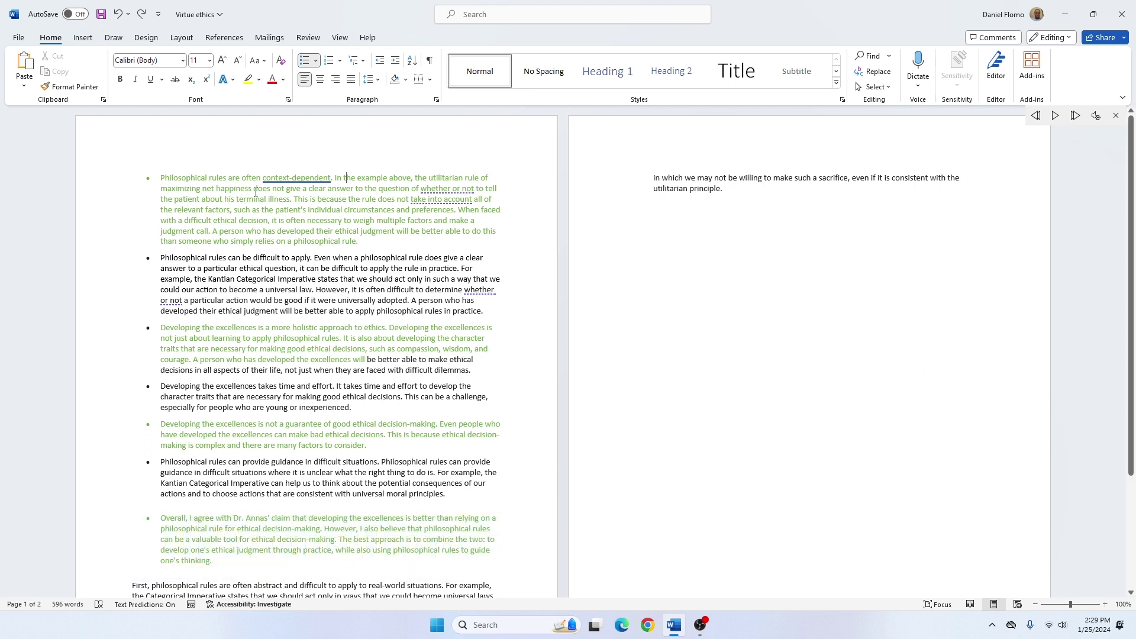
Step: Clear all formatting from the seven bulleted paragraphs on the first page
drag(156, 178, 213, 571)
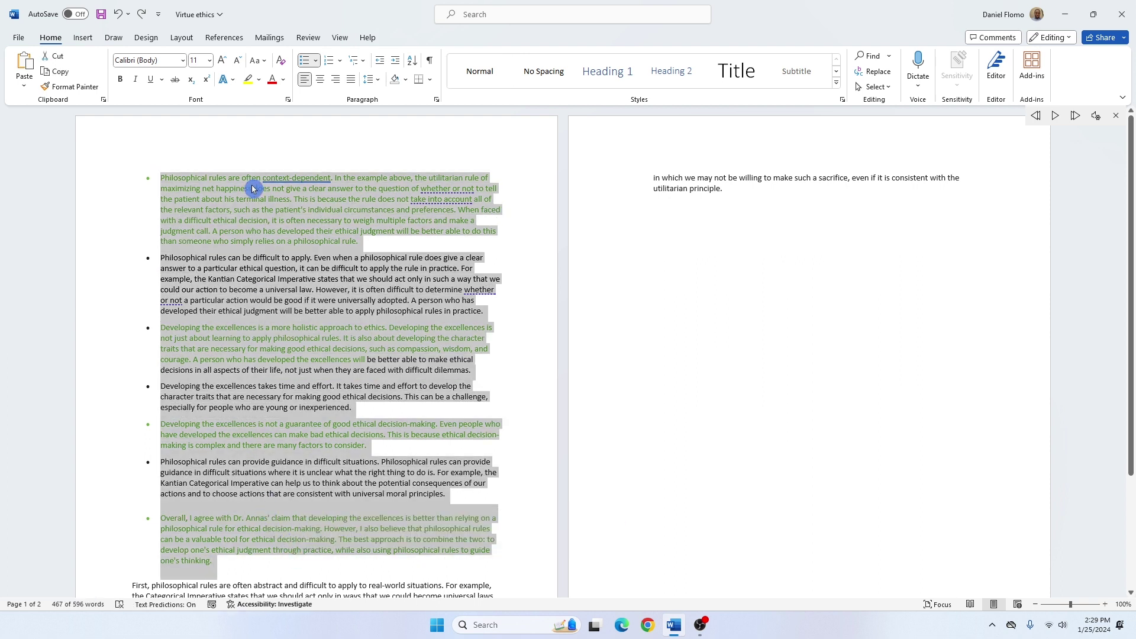
click(284, 64)
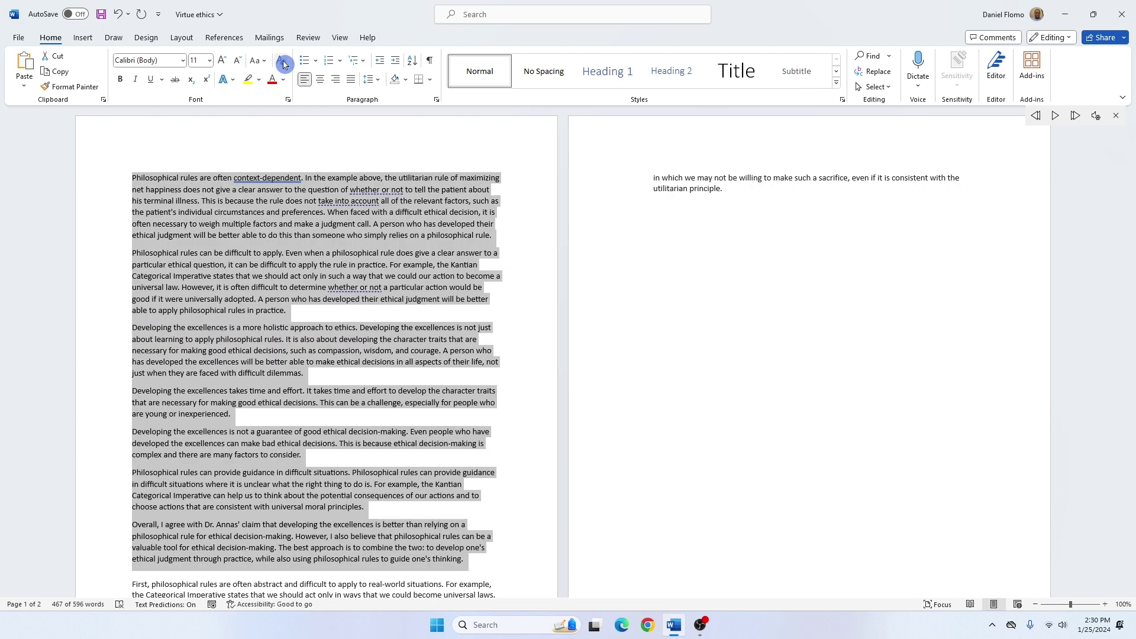